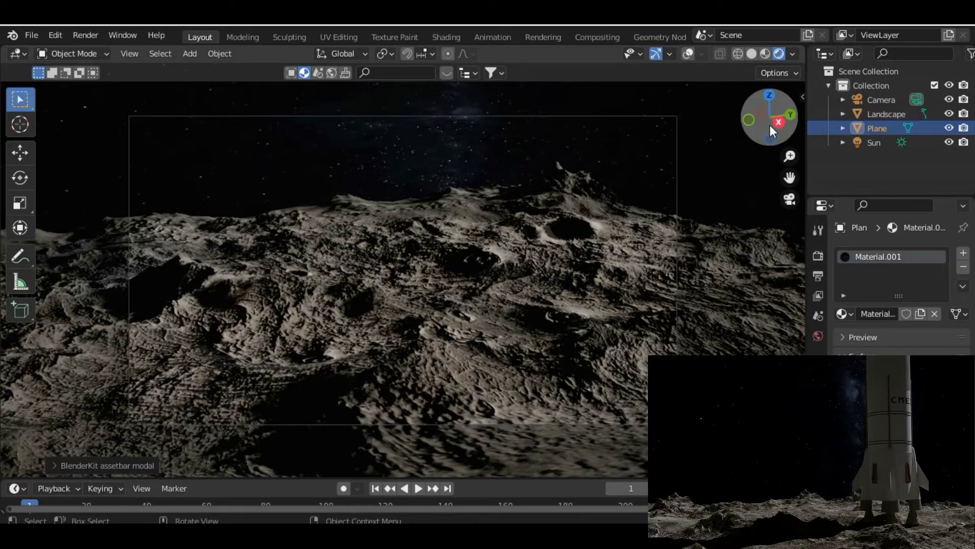
- Orbit around the finished moon landscape, then view it through the camera
left_click_drag(770, 122, 711, 149)
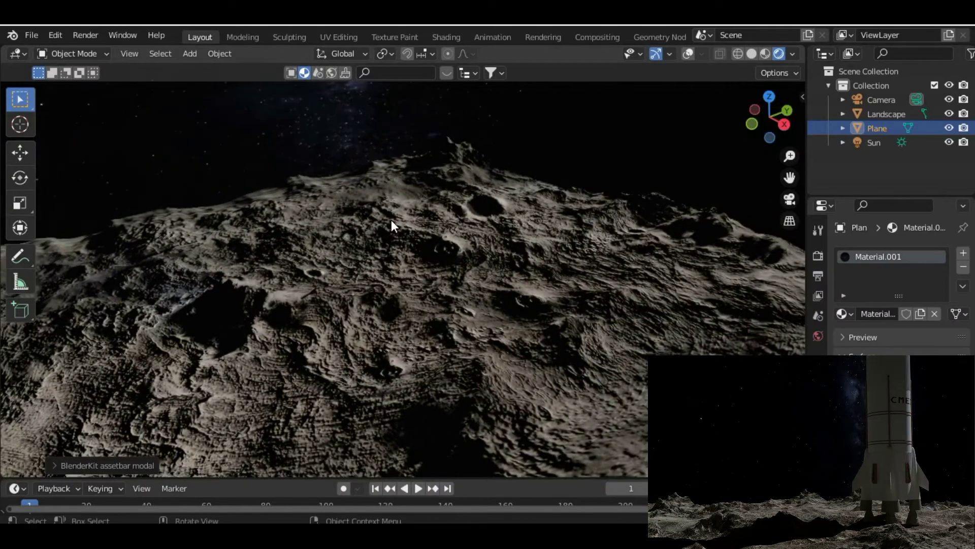
key("KP_0")
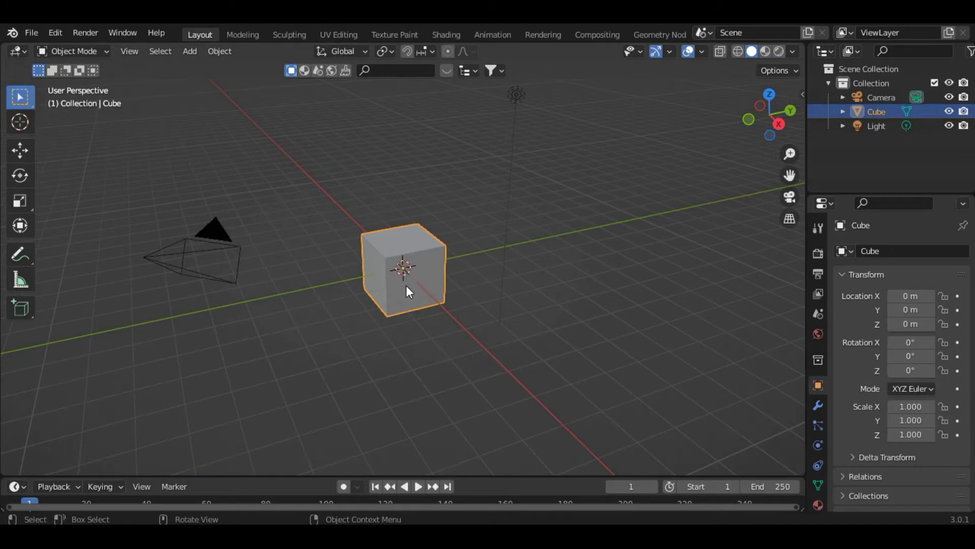
- Delete the default cube, camera and light from the scene
key("a")
key("x")
key("Return")
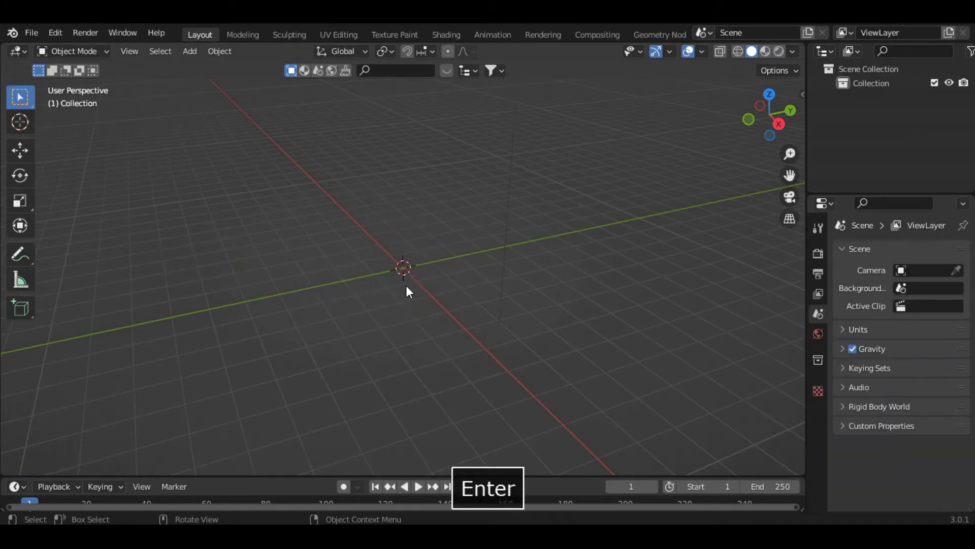
- Confirm the A.N.T. Landscape and BlenderKit add-ons are enabled in Preferences, searching 'land' and 'blende'
left_click(54, 33)
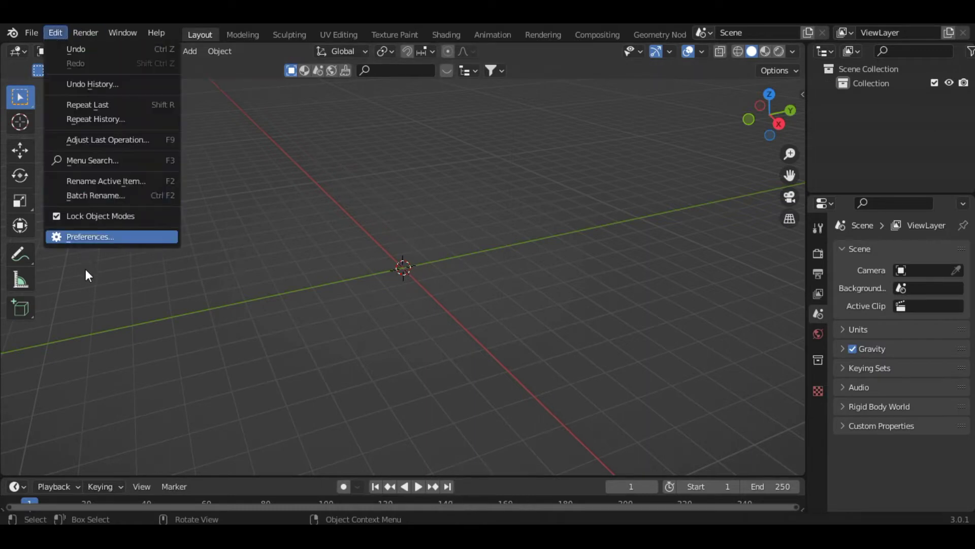
left_click(110, 238)
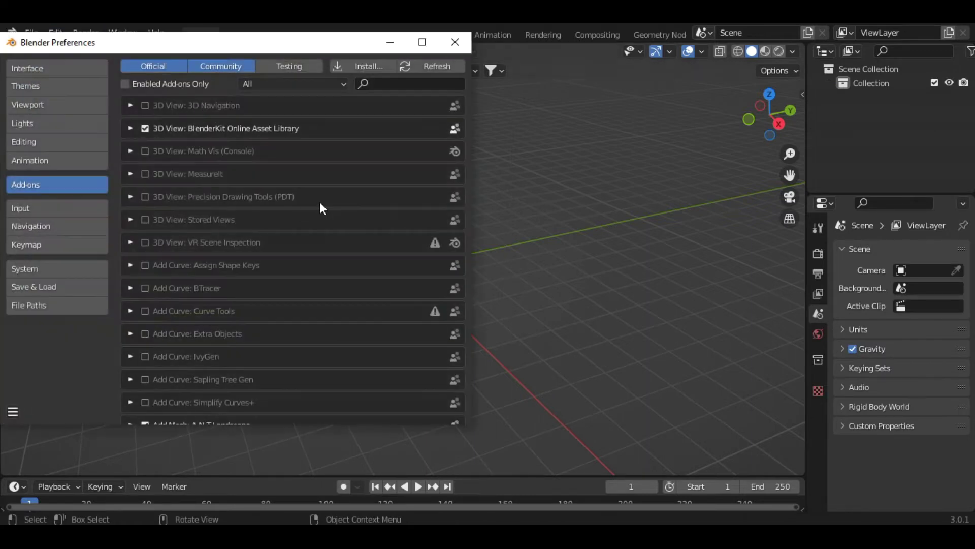
left_click(414, 82)
type("land")
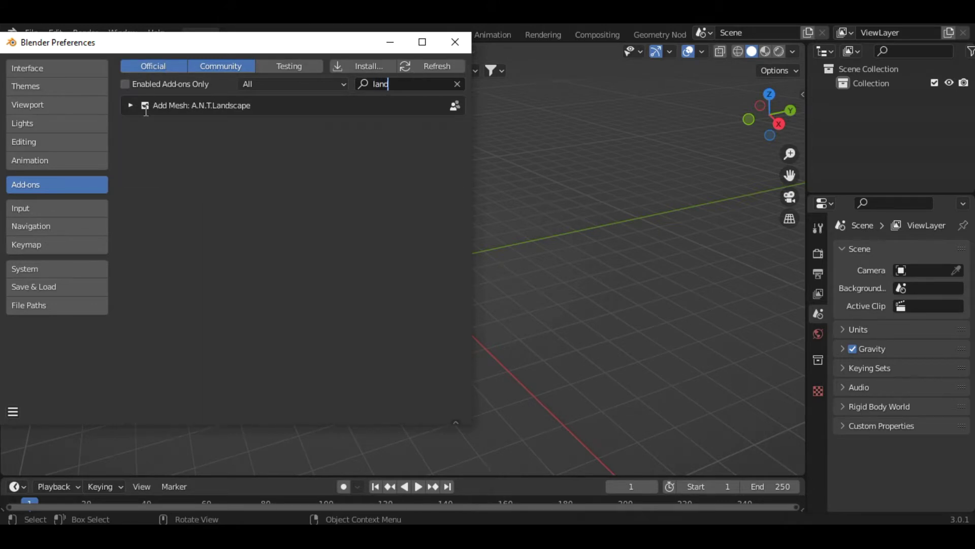
key("BackSpace")
key("BackSpace")
key("BackSpace")
key("BackSpace")
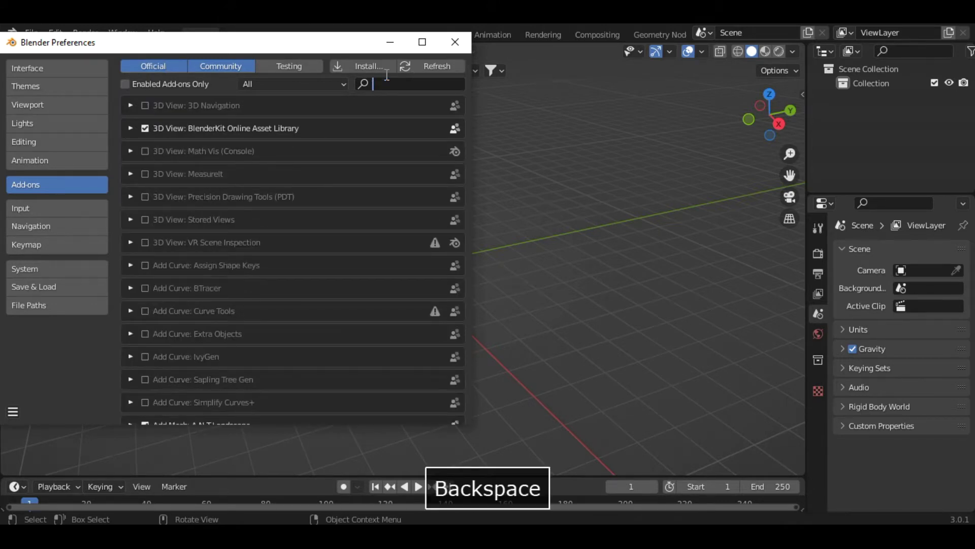
type("blende")
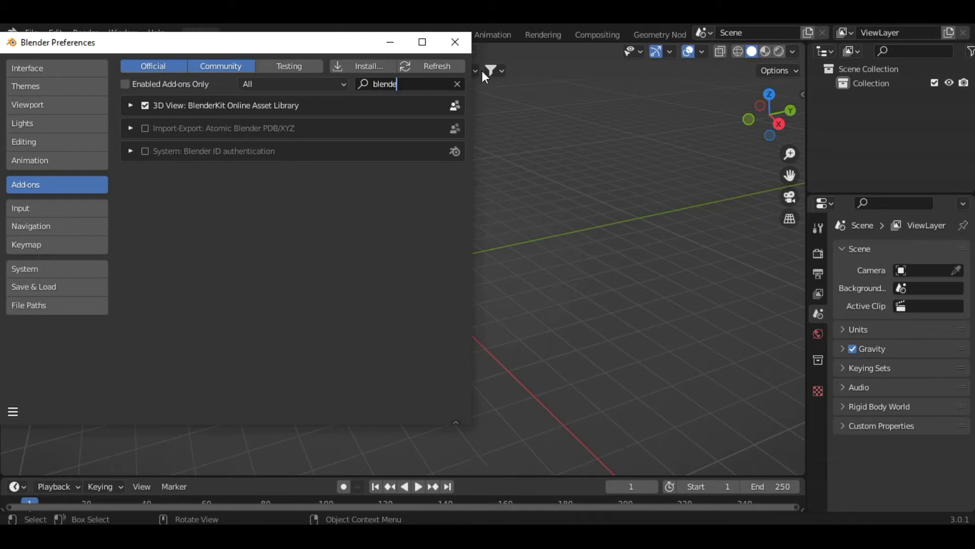
left_click(452, 42)
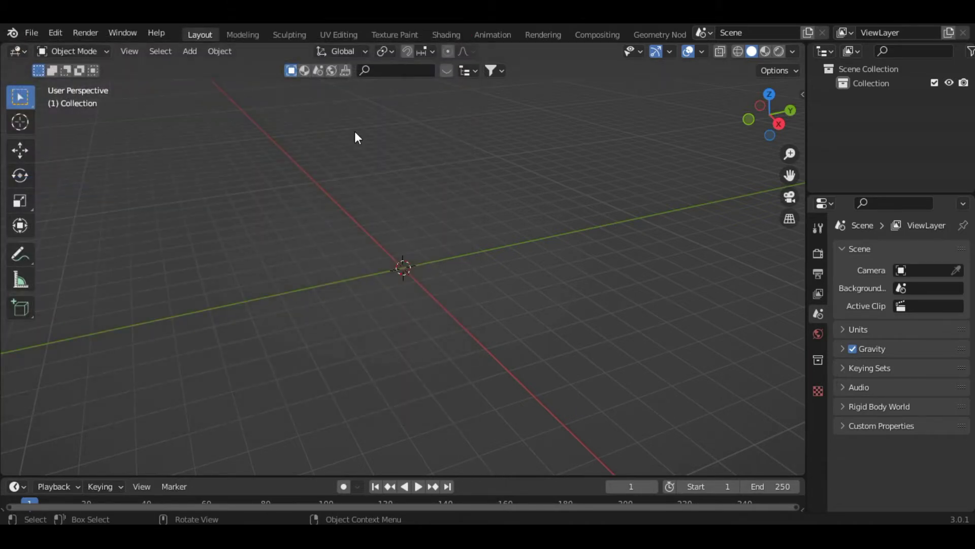
- Add an A.N.T. Landscape mesh using the large terrain preset, 20×20 with 256 subdivisions
key("shift+a")
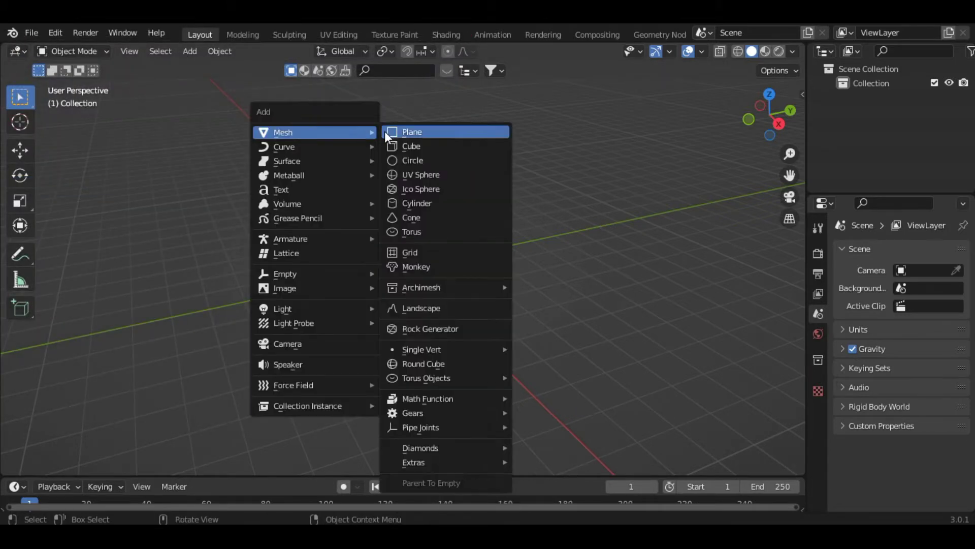
mouse_move(448, 286)
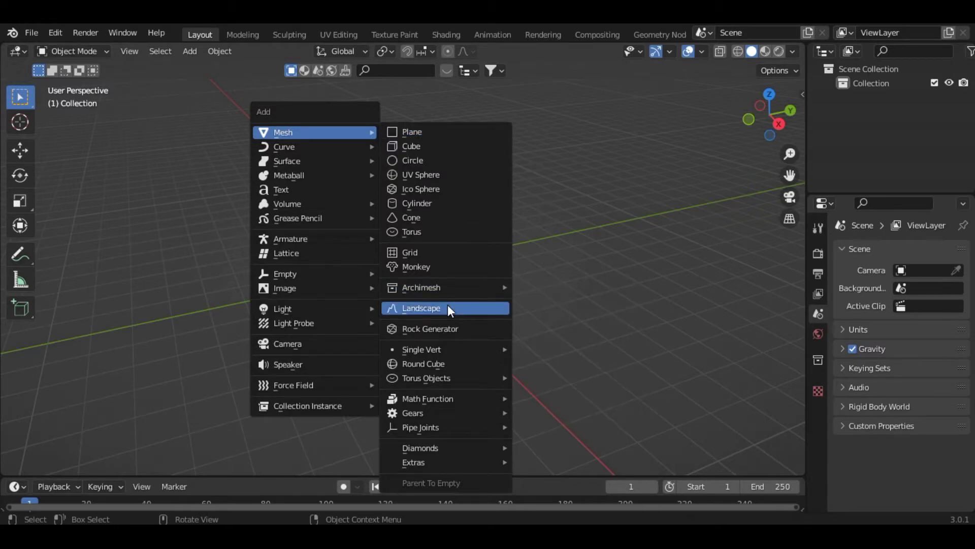
left_click(449, 307)
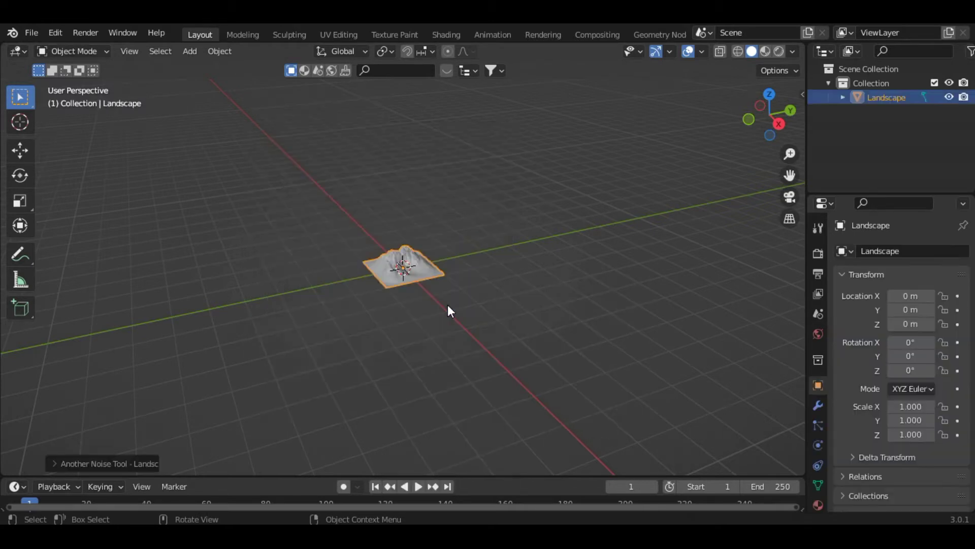
left_click(93, 462)
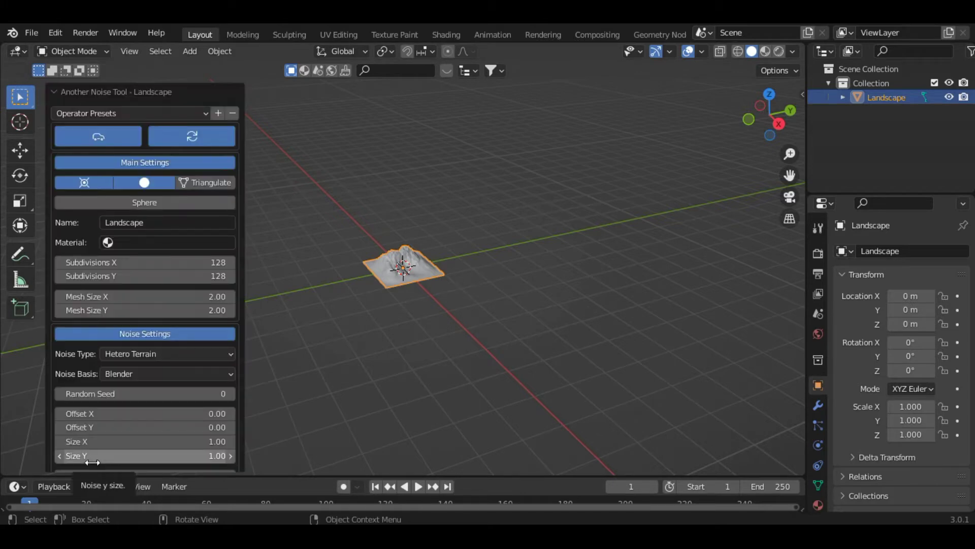
left_click(139, 113)
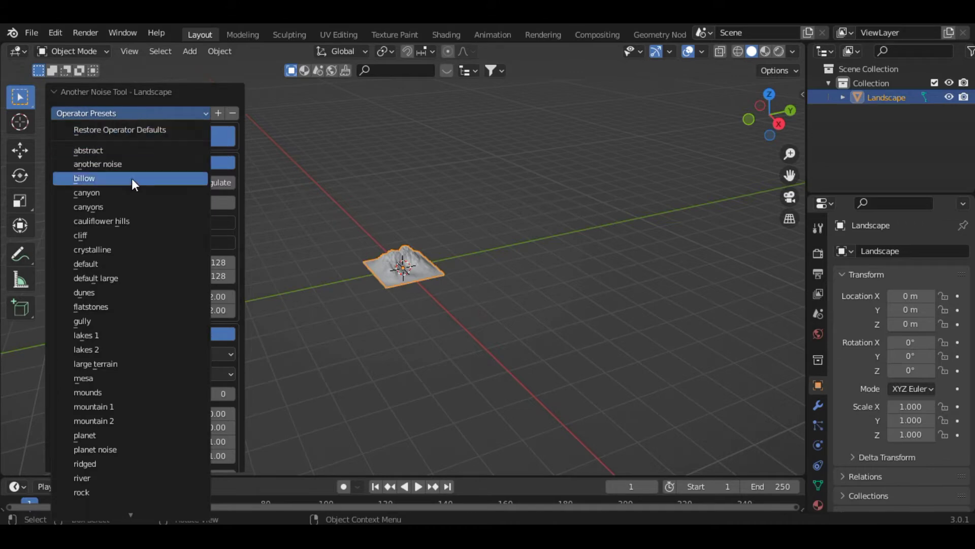
left_click(138, 362)
left_click(145, 112)
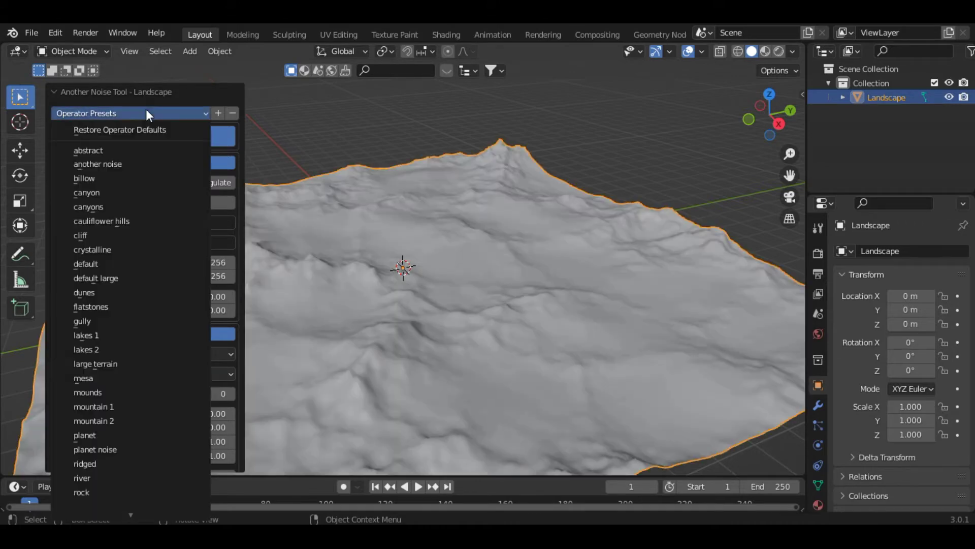
left_click(185, 111)
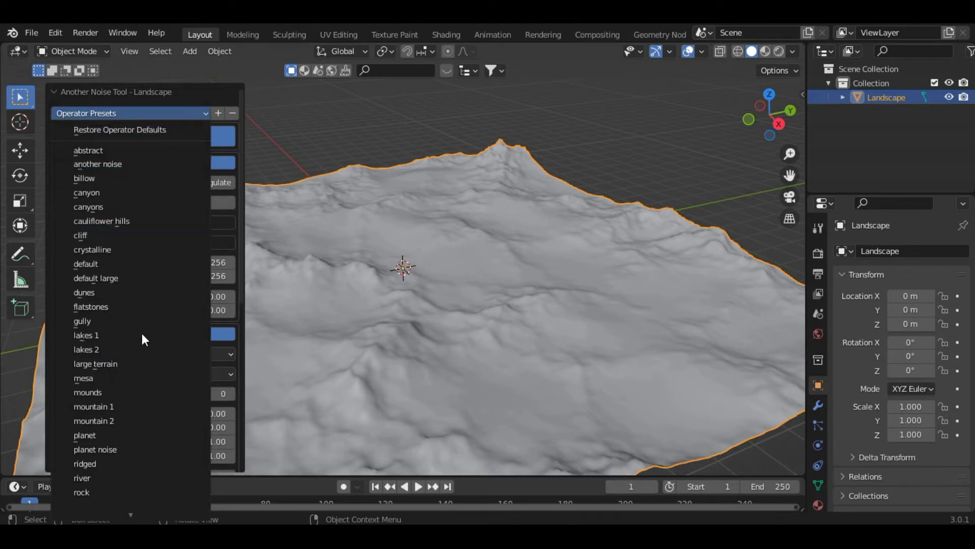
left_click(132, 362)
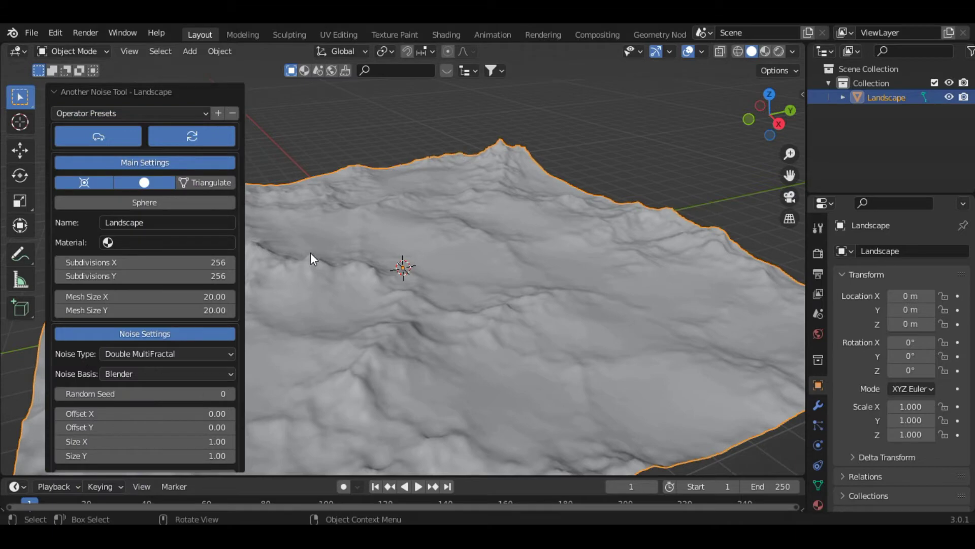
left_click(191, 235)
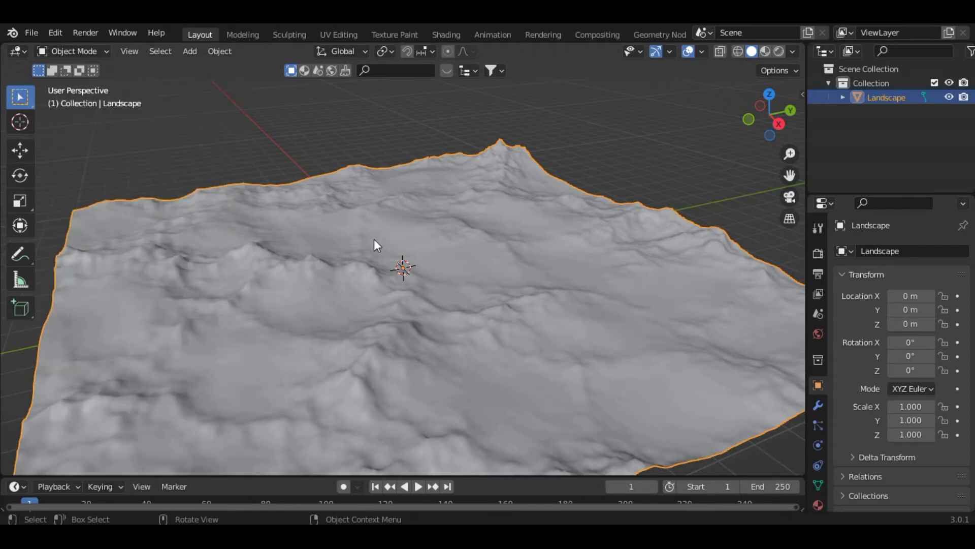
- Add a camera and align it to the current viewport view
scroll(465, 212, "up", 5)
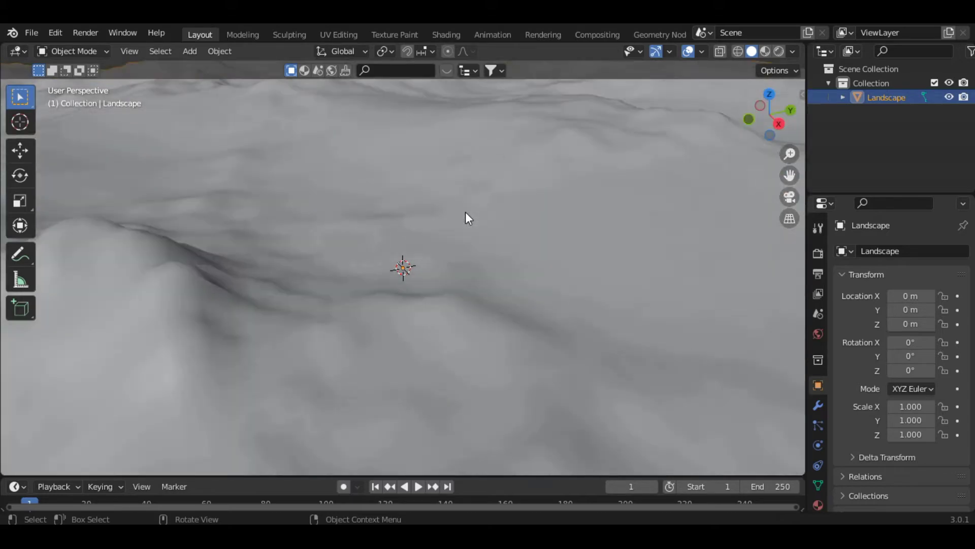
scroll(465, 211, "down", 4)
scroll(466, 212, "down", 1)
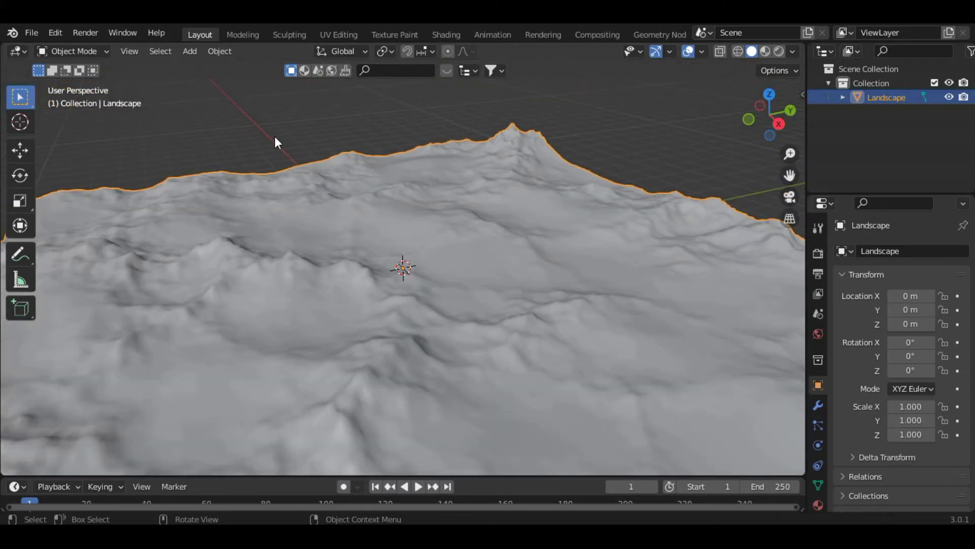
key("shift+a")
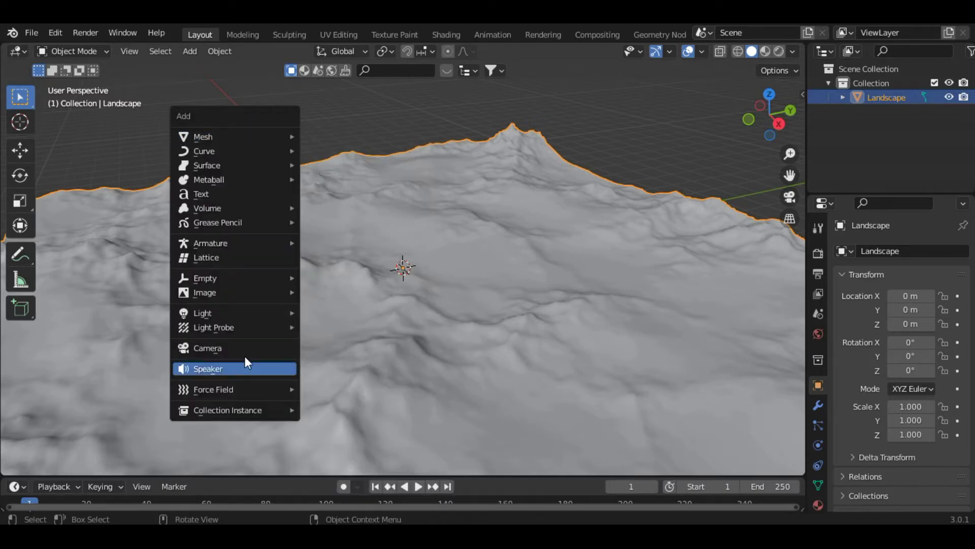
left_click(249, 350)
scroll(417, 269, "down", 2)
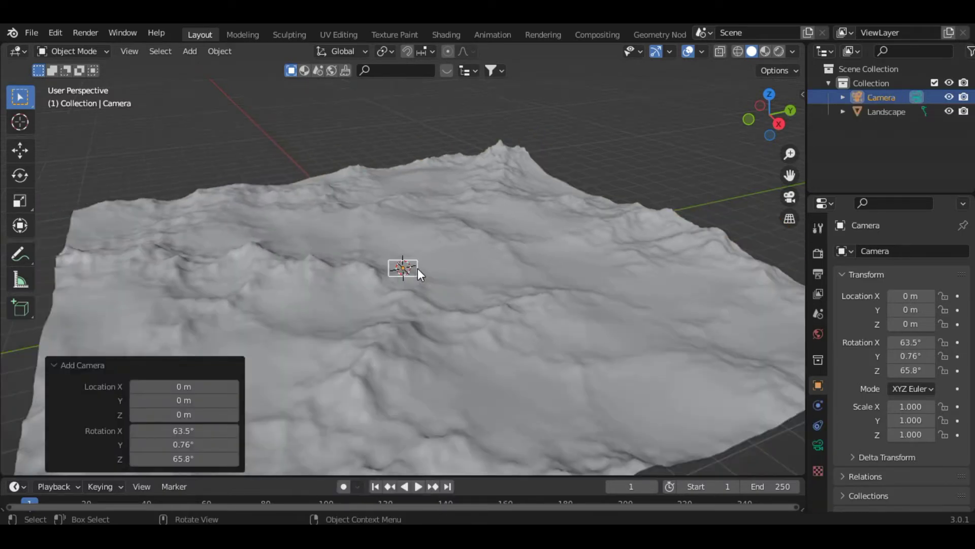
key("ctrl+alt+KP_0")
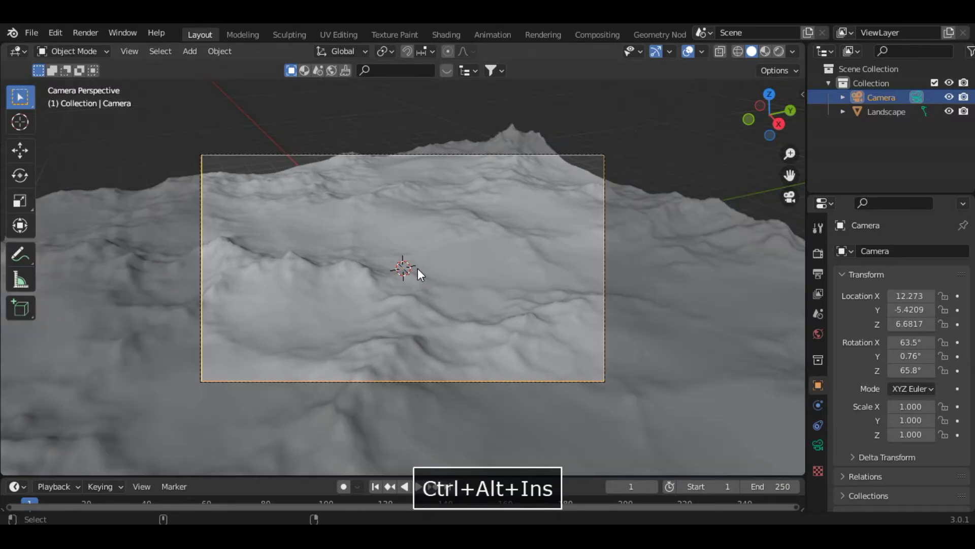
- Lock the camera to the view and orbit it lower so the peak nears the horizon
key("n")
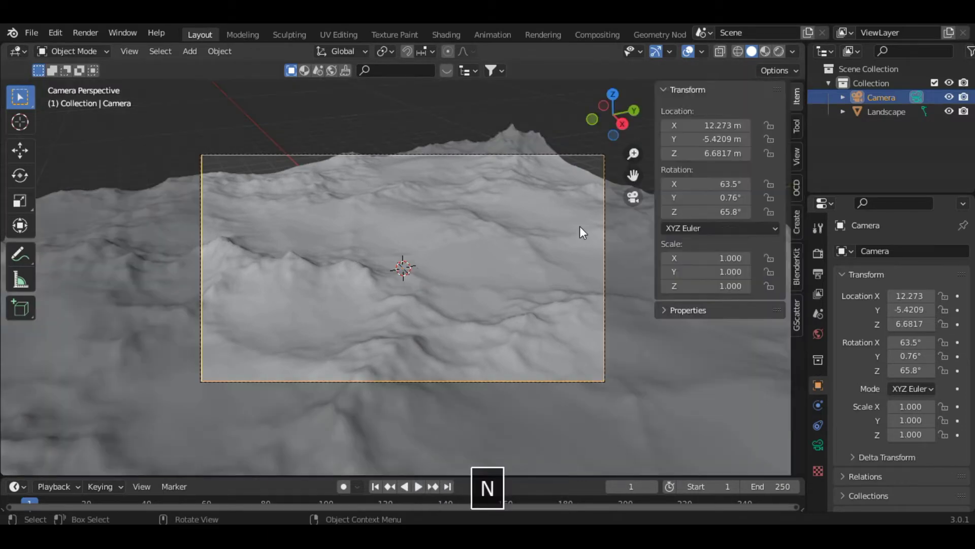
left_click(797, 157)
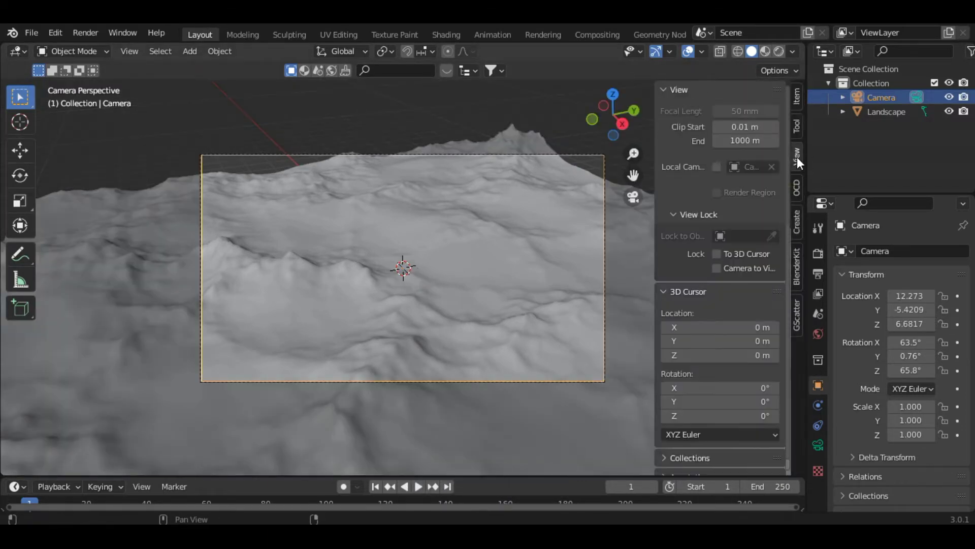
left_click(716, 268)
left_click_drag(613, 115, 634, 107)
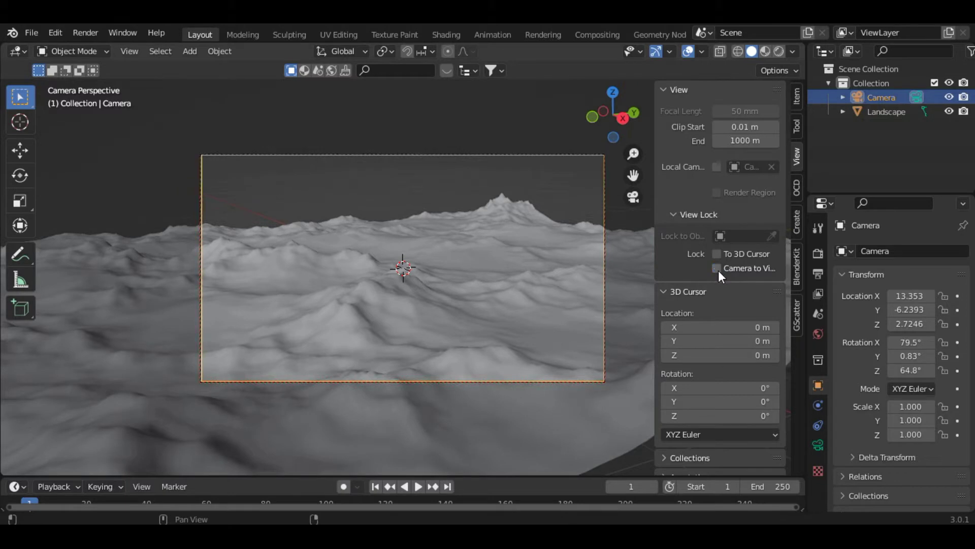
key("n")
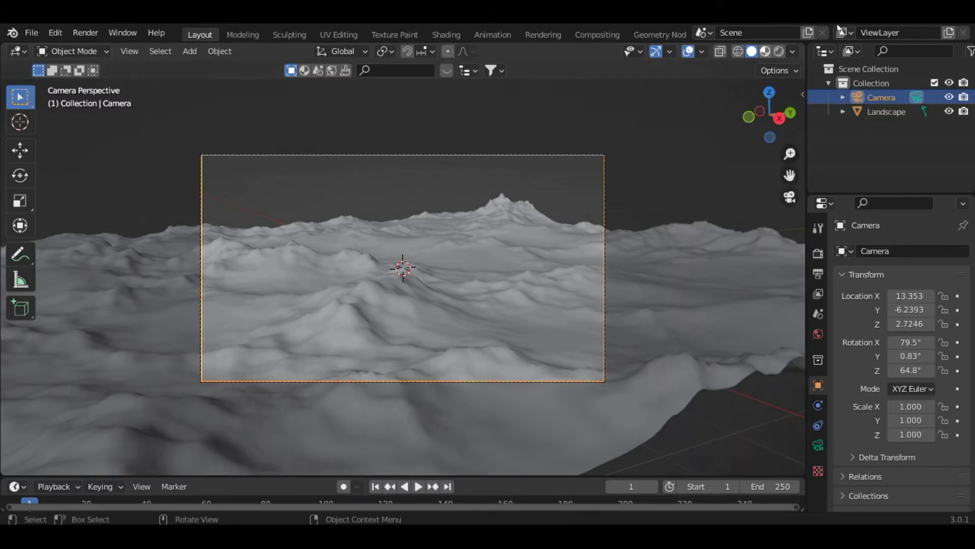
- Search BlenderKit materials for 'moon' and download the cratered brown moon material onto the Landscape
left_click(437, 396)
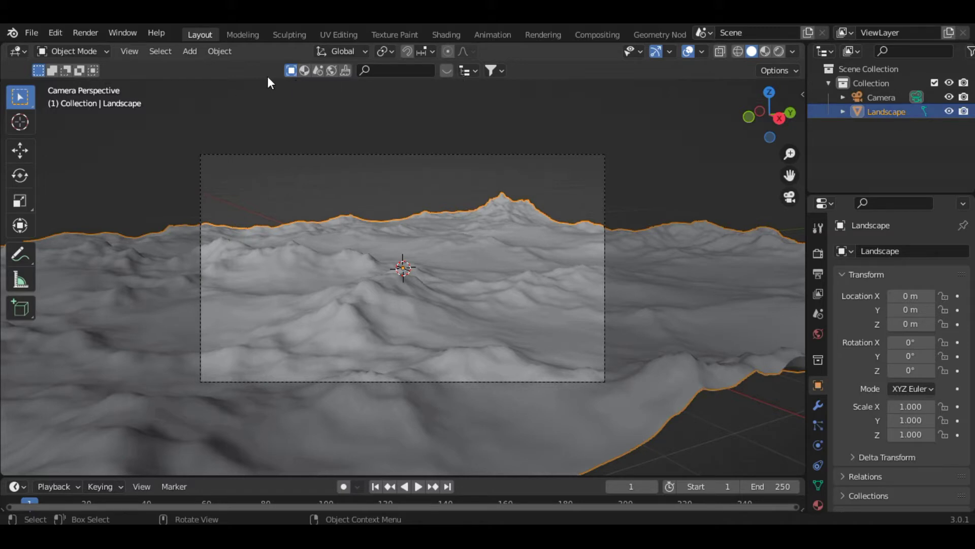
left_click(302, 73)
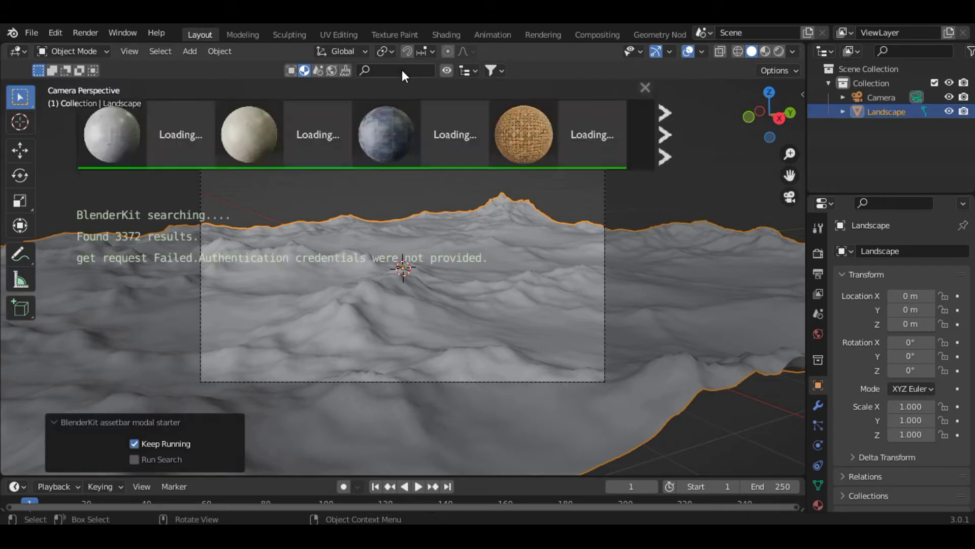
left_click(402, 71)
type("moon")
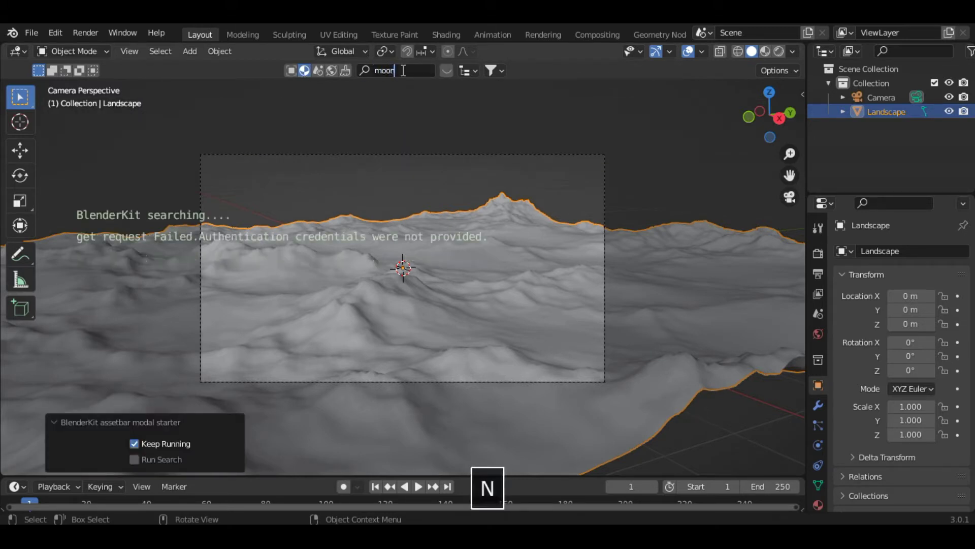
left_click(446, 73)
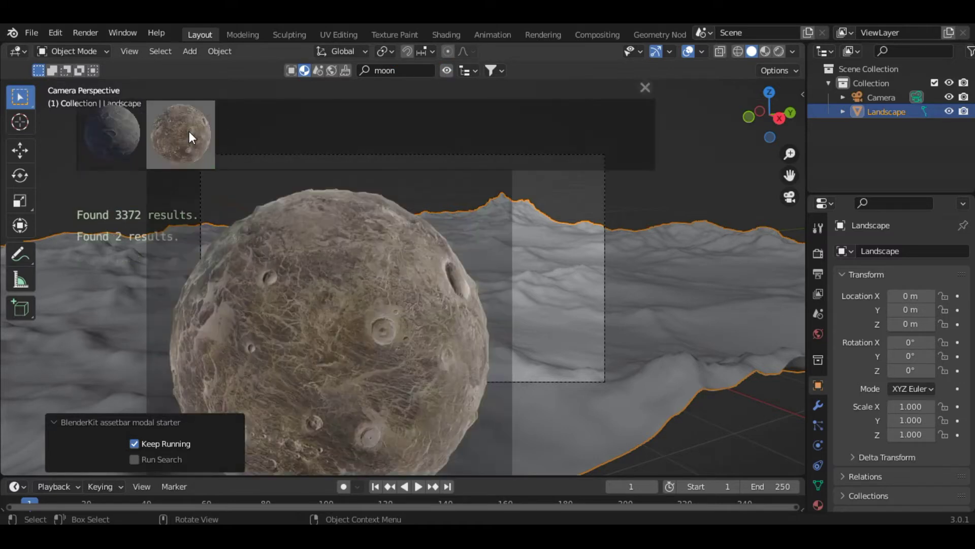
mouse_move(188, 147)
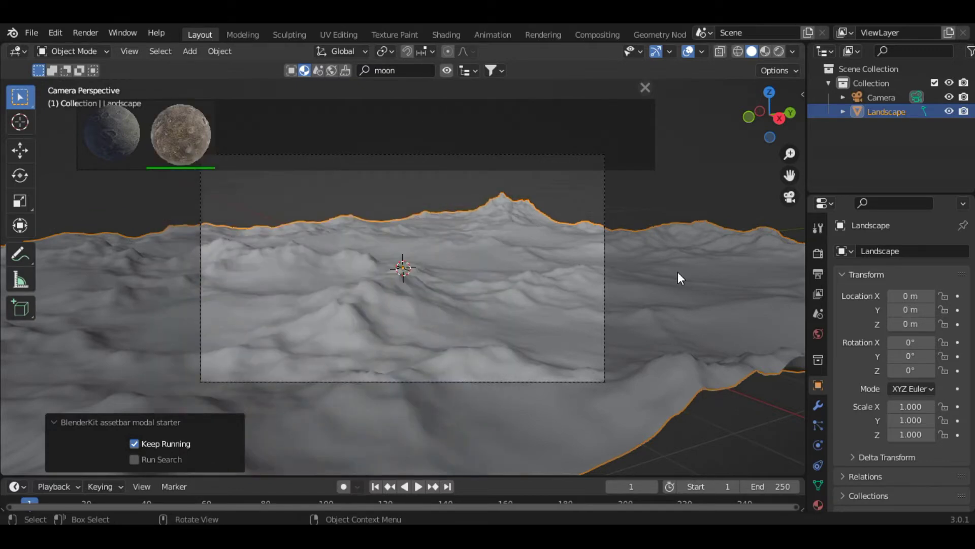
left_click(448, 70)
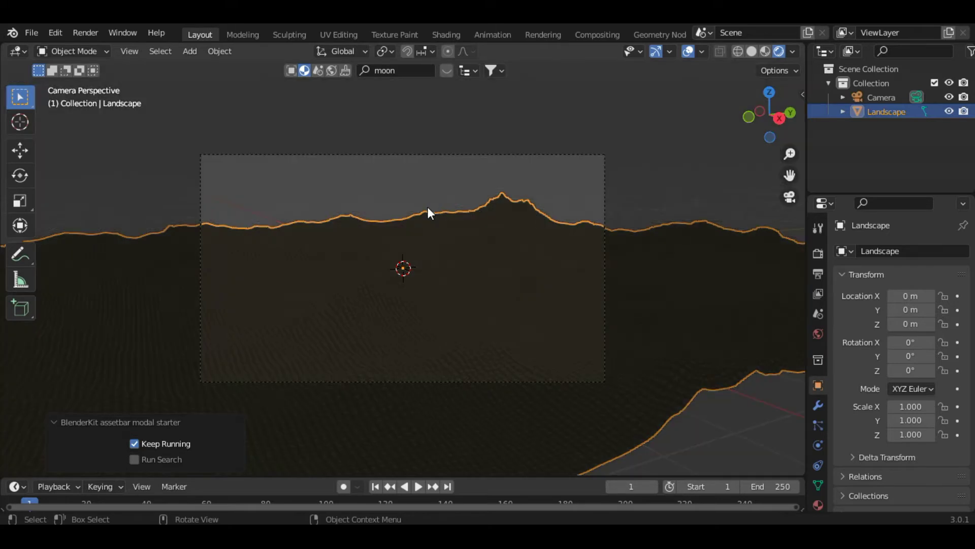
- Add a Sun light and rotate it to -71.2° around the X axis
key("shift+a")
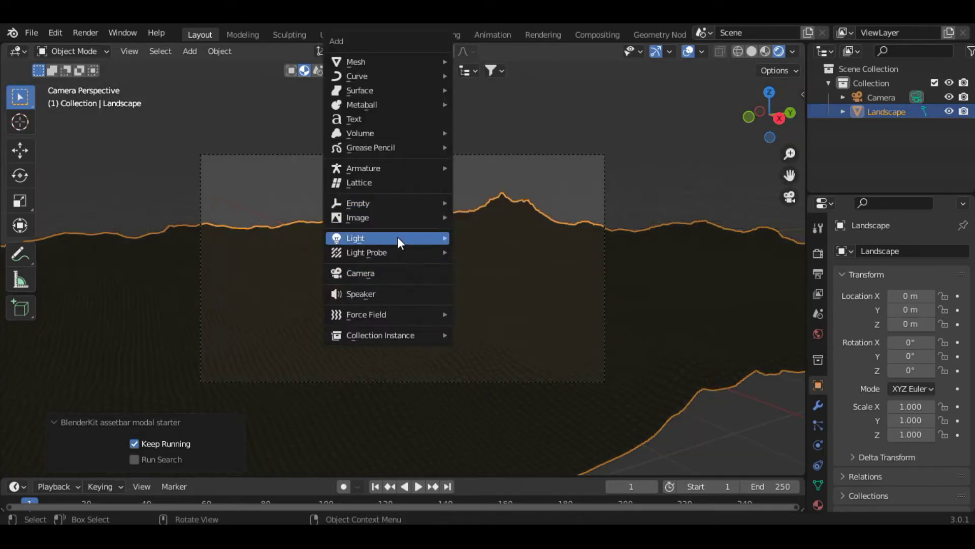
mouse_move(399, 243)
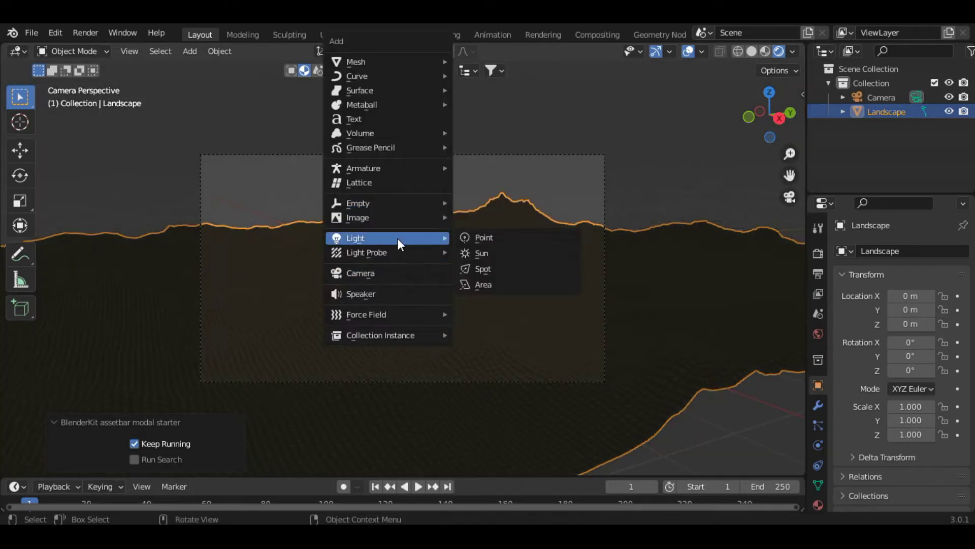
left_click(498, 257)
key("r")
key("x")
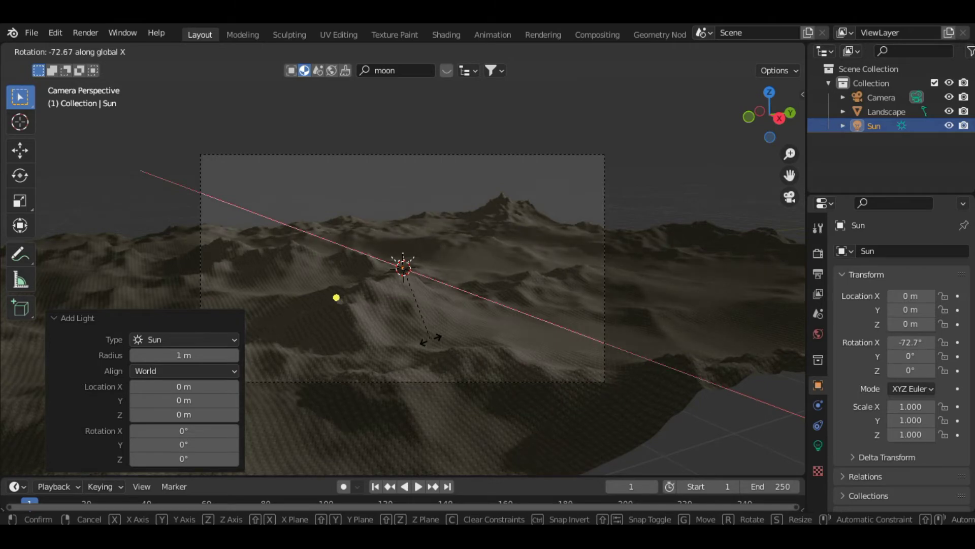
left_click(431, 339)
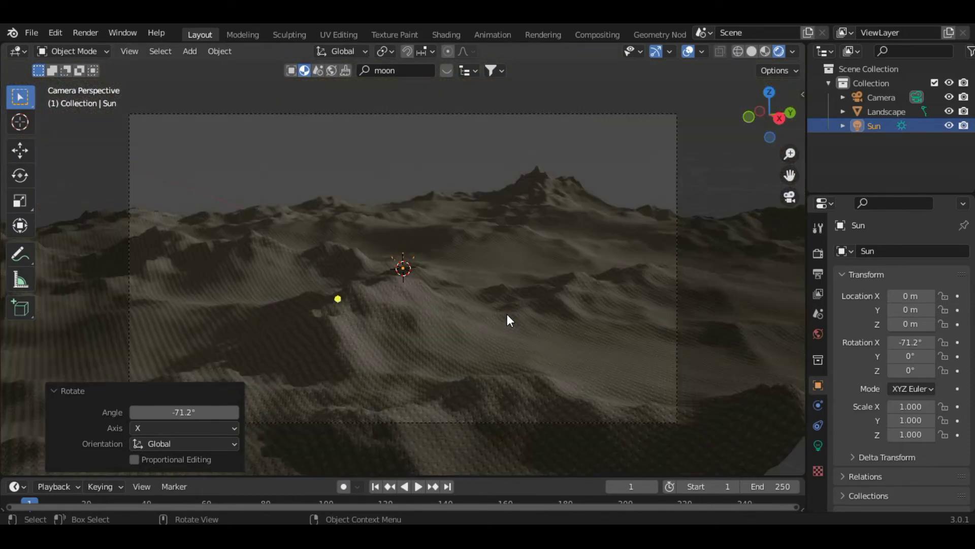
scroll(507, 314, "up", 1)
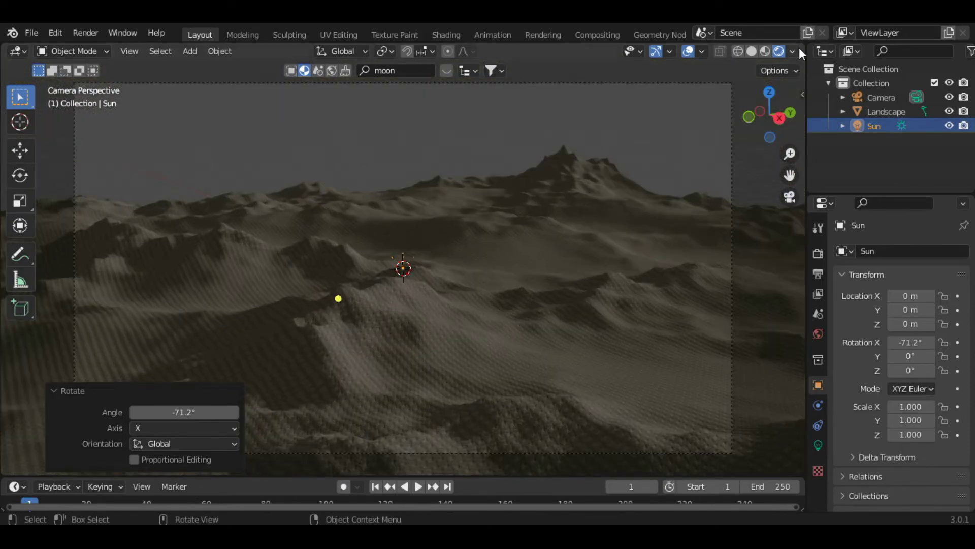
- Split the viewport, make the right area a UV Editor, and put the Landscape in Edit Mode
left_click_drag(804, 48, 491, 56)
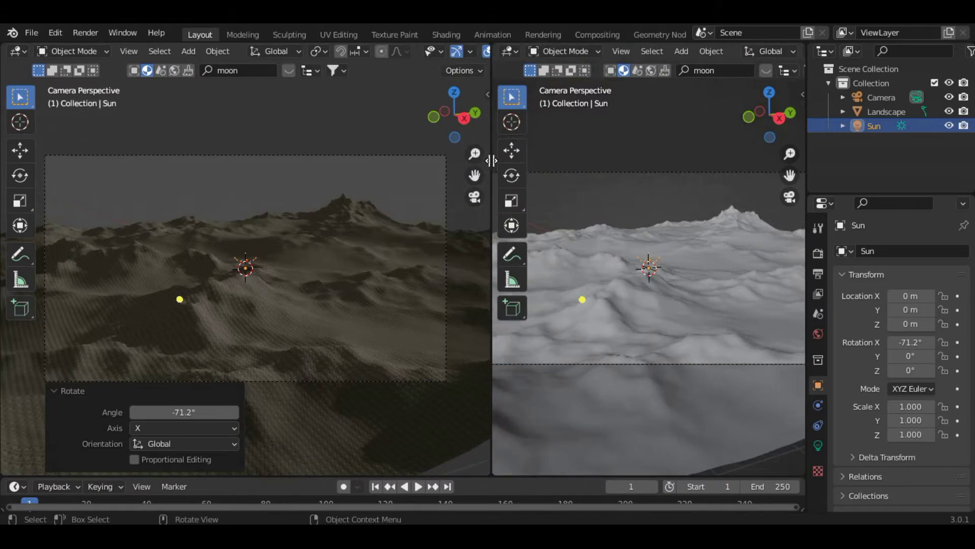
left_click(508, 50)
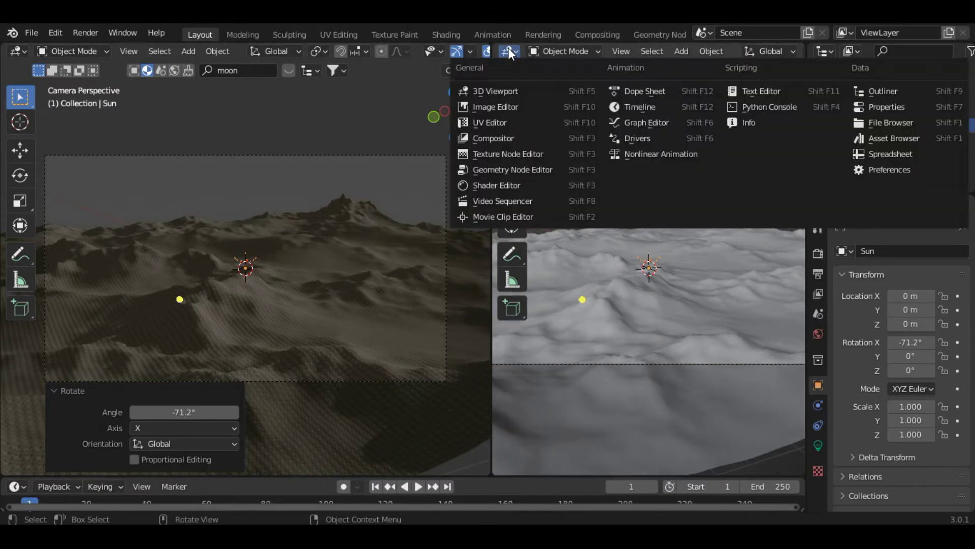
left_click(516, 122)
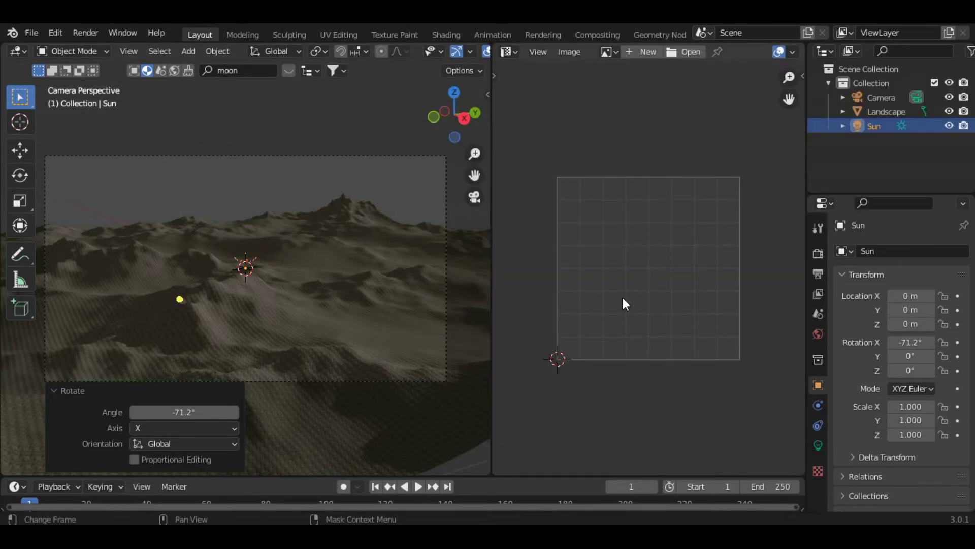
left_click(209, 351)
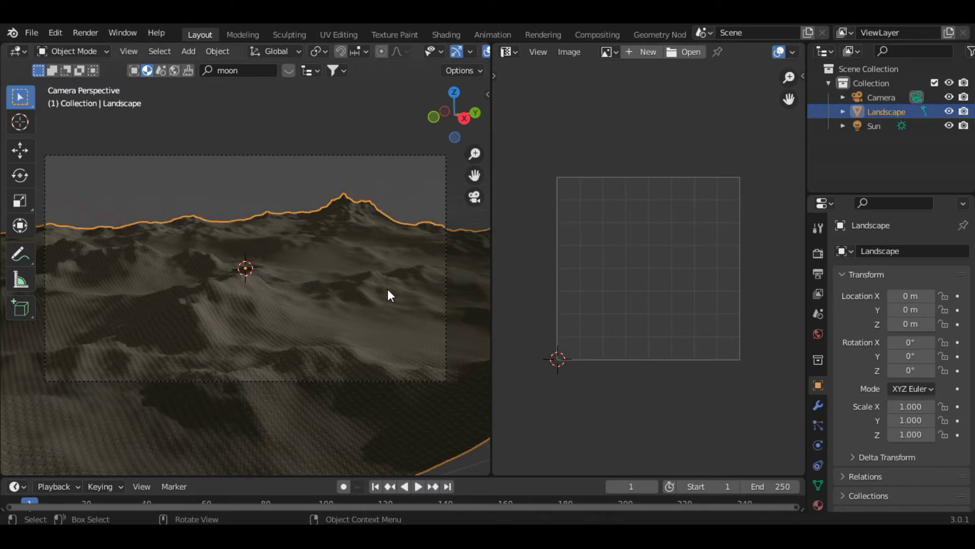
key("Tab")
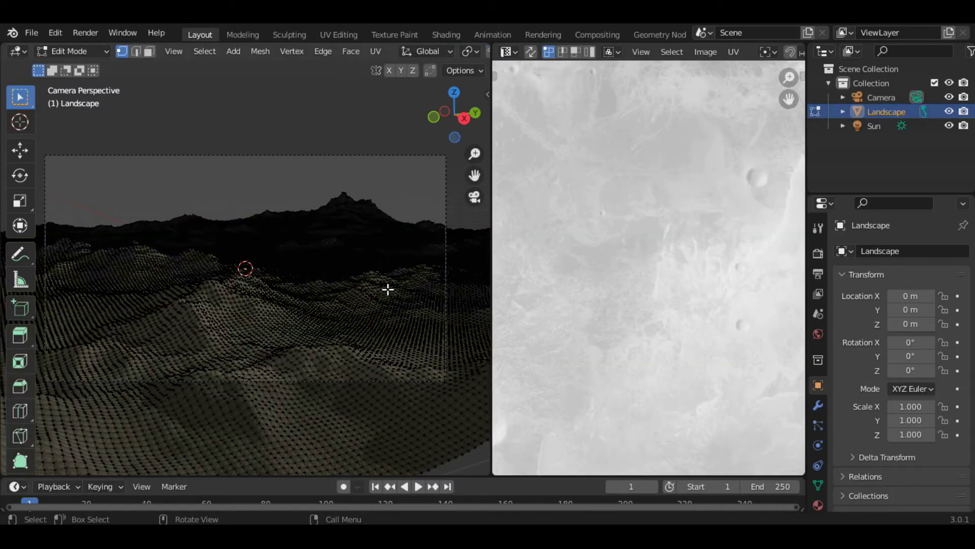
- Select all Landscape vertices and Unwrap them onto the moon texture
scroll(592, 285, "down", 6)
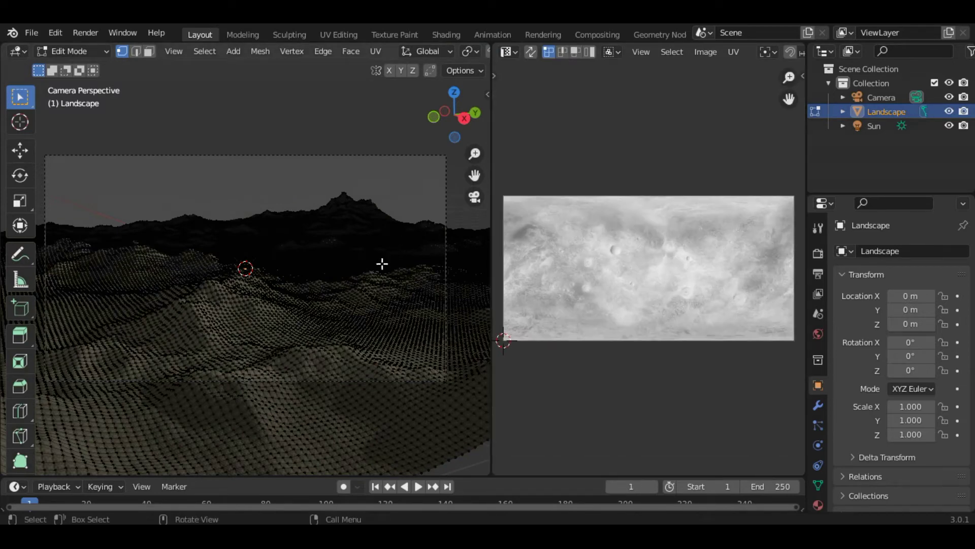
key("a")
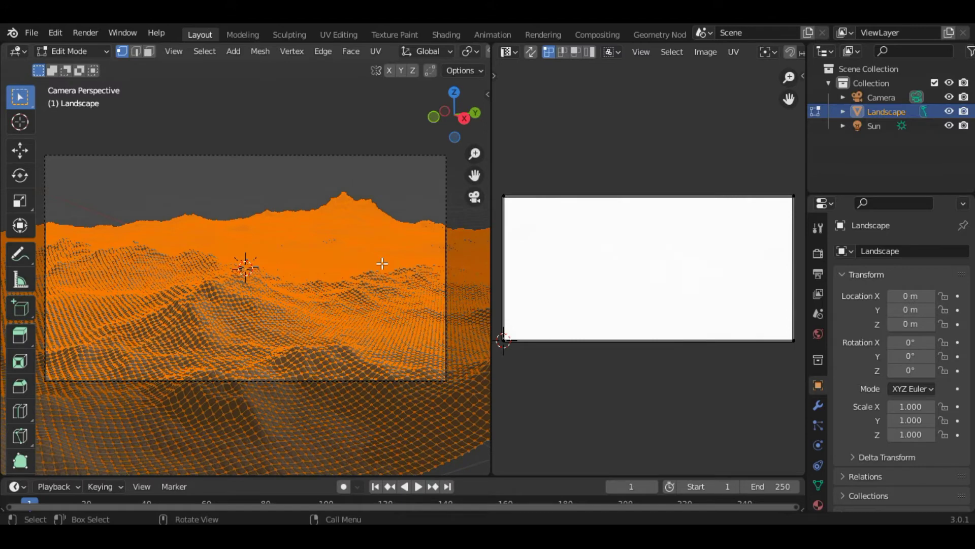
key("u")
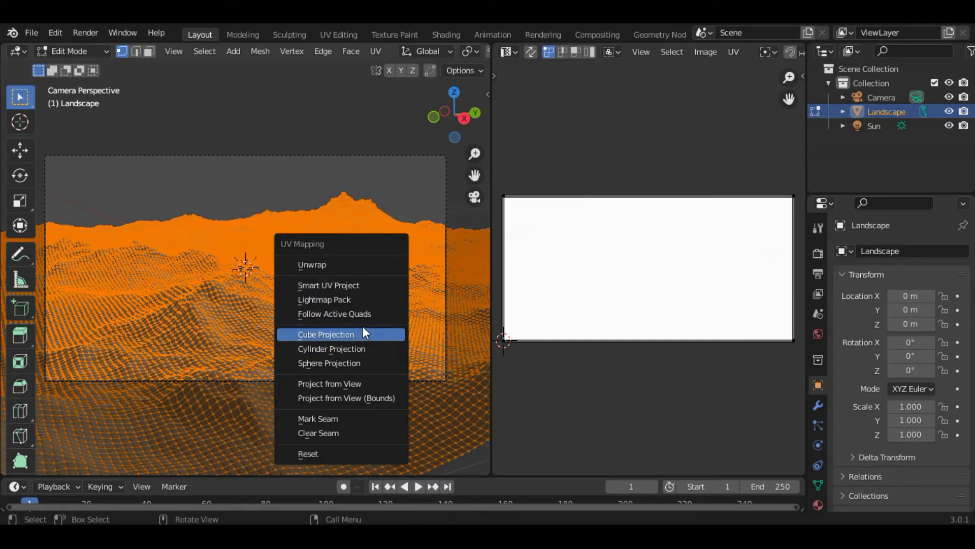
left_click(340, 267)
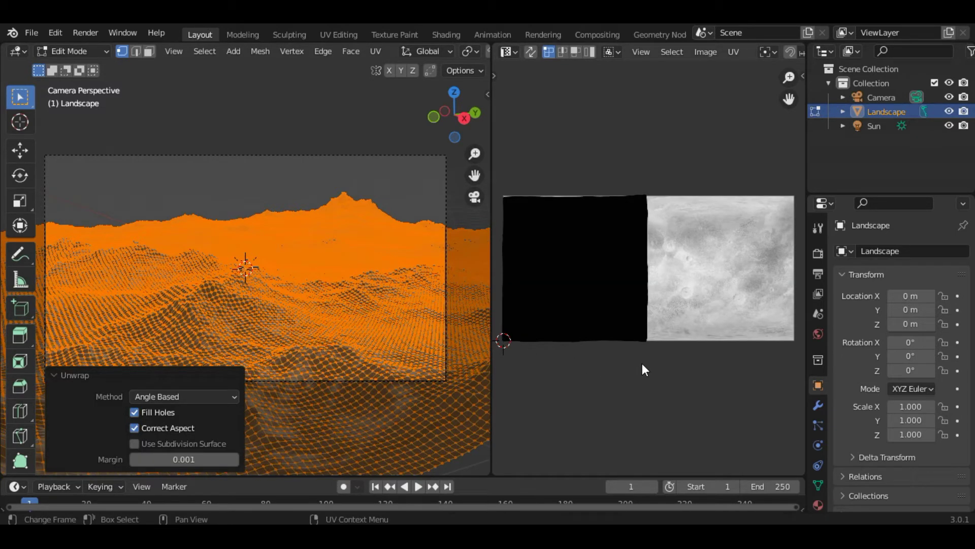
- Scale up the Landscape's UVs twice, checking the texture in Object Mode between passes
key("a")
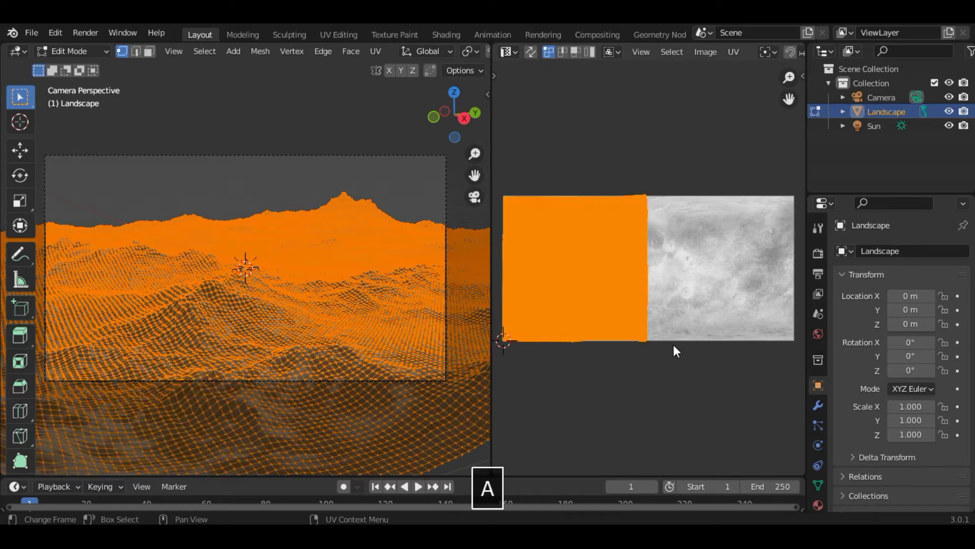
key("s")
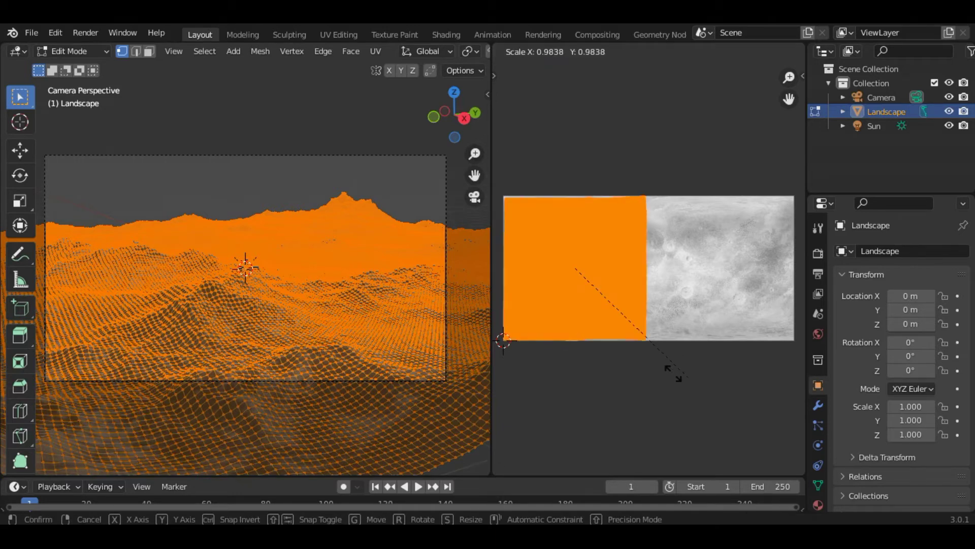
left_click(654, 355)
key("Tab")
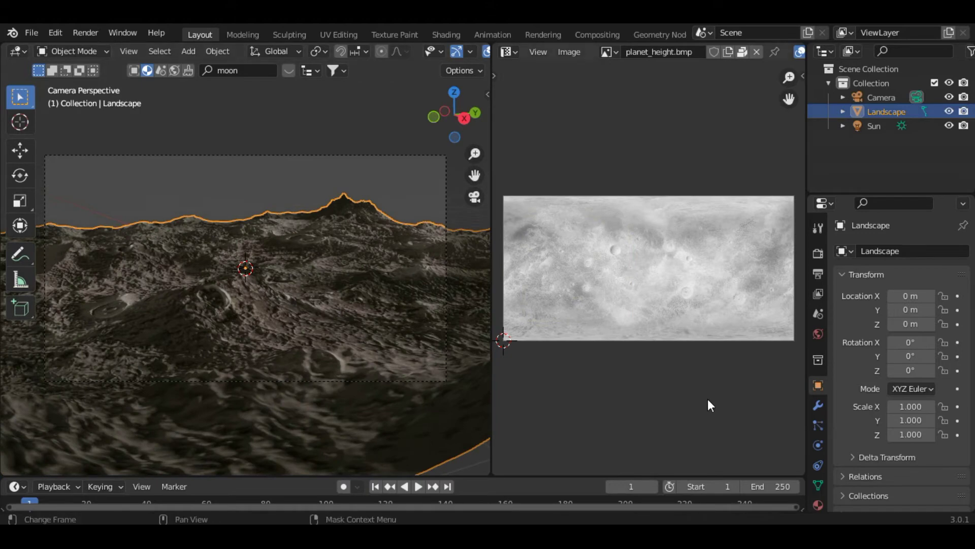
key("Tab")
key("s")
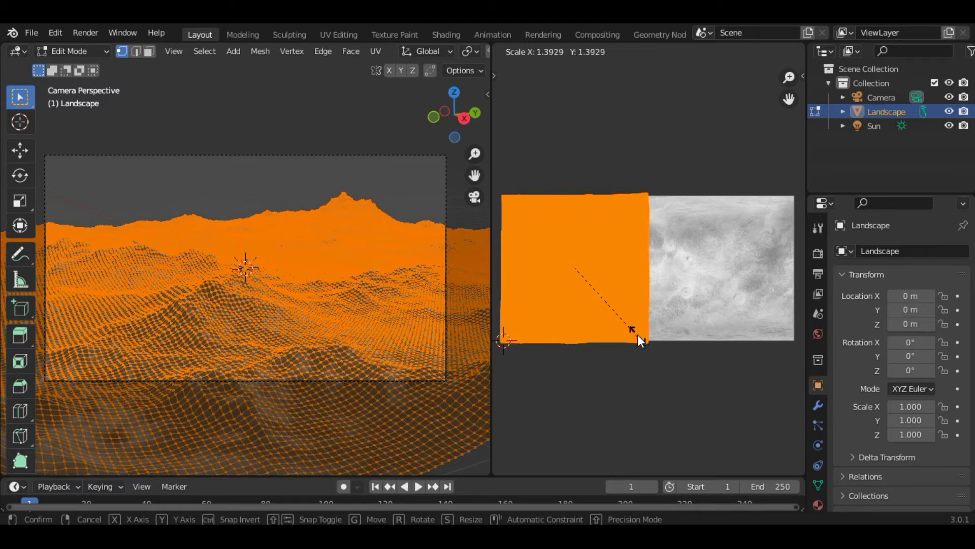
left_click(638, 334)
key("Tab")
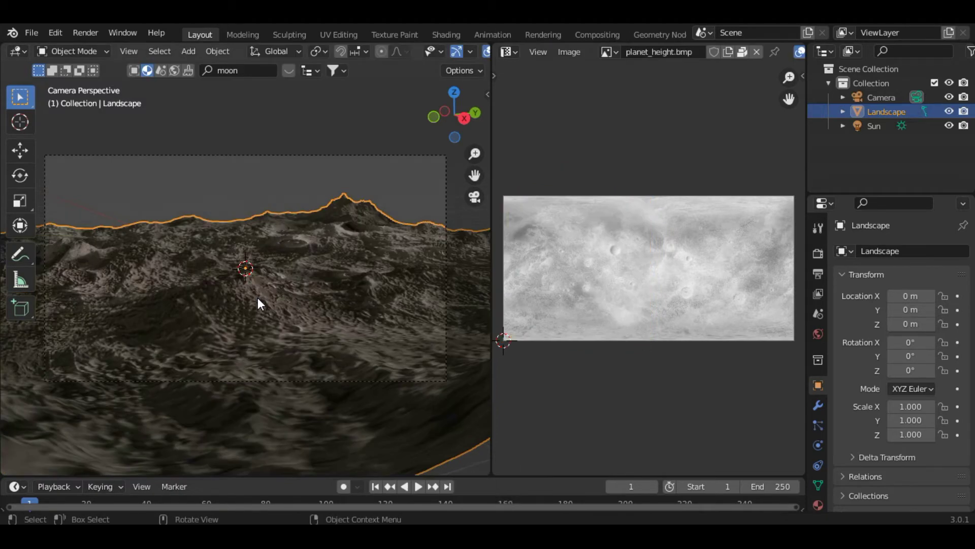
- Scale the UVs once more to about 1.1×, then merge the 3D view over the UV editor
key("Tab")
key("s")
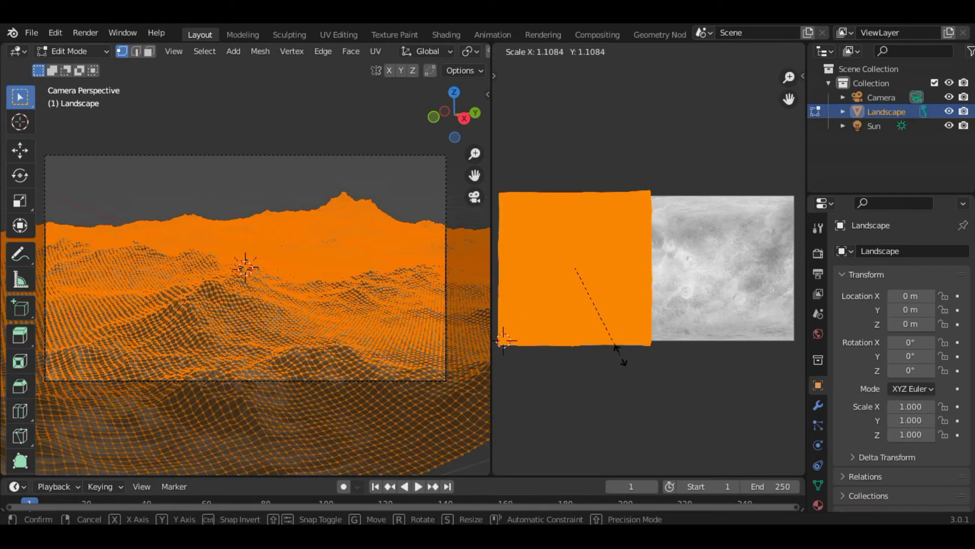
left_click(619, 354)
key("Tab")
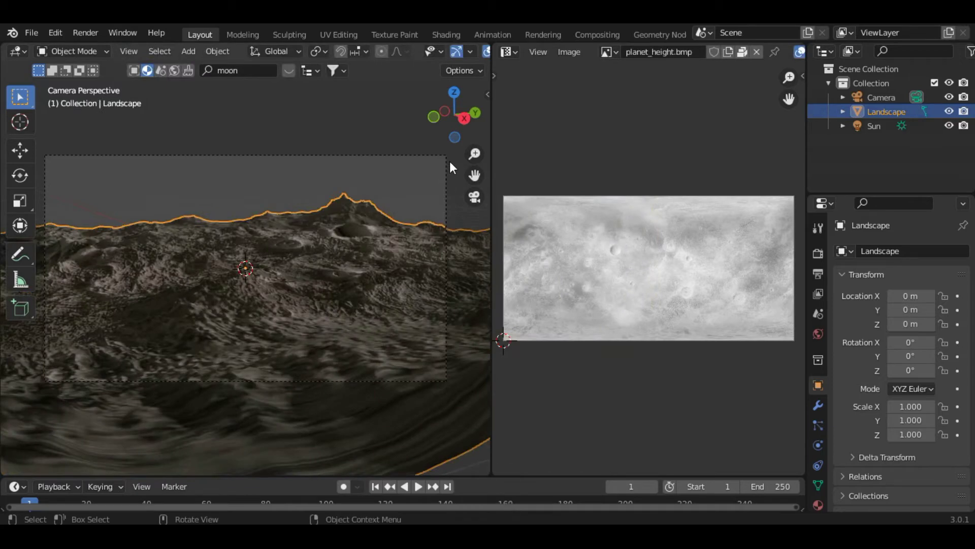
left_click_drag(487, 48, 557, 102)
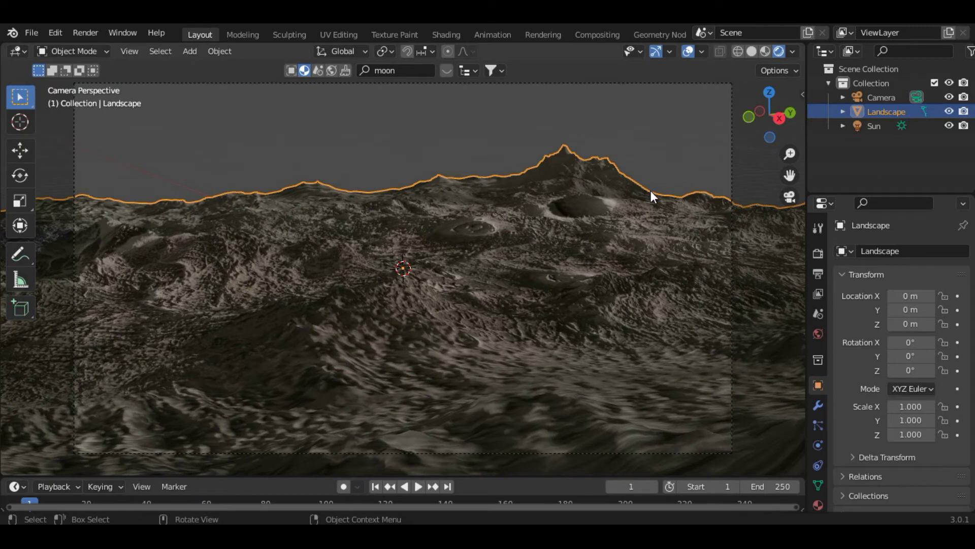
- Lock the camera to the view, then pan and orbit it lower across the cratered terrain
key("n")
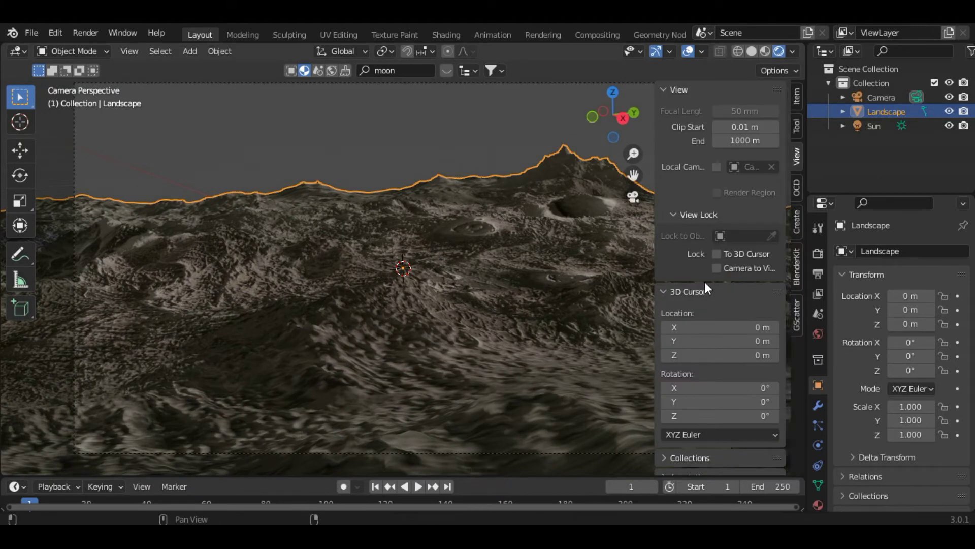
left_click(718, 268)
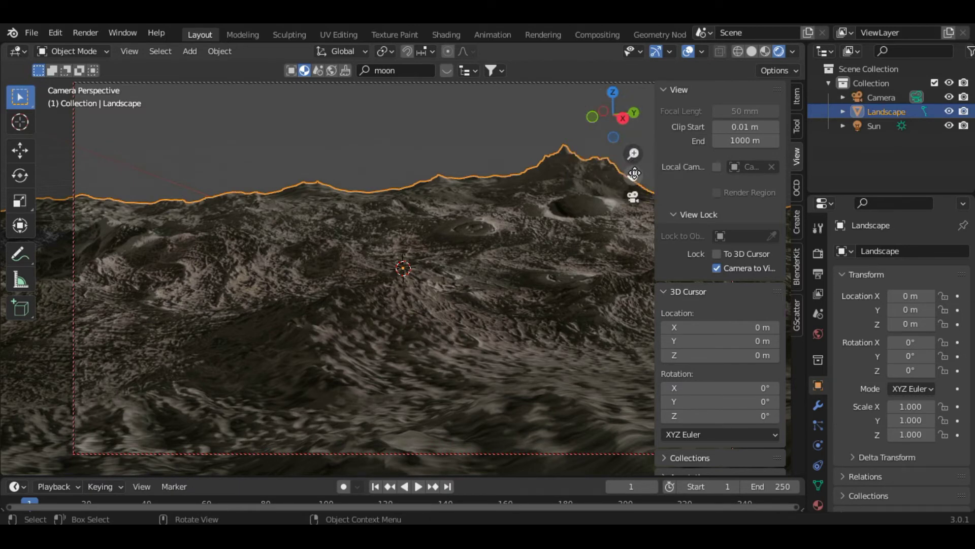
left_click_drag(634, 174, 633, 173)
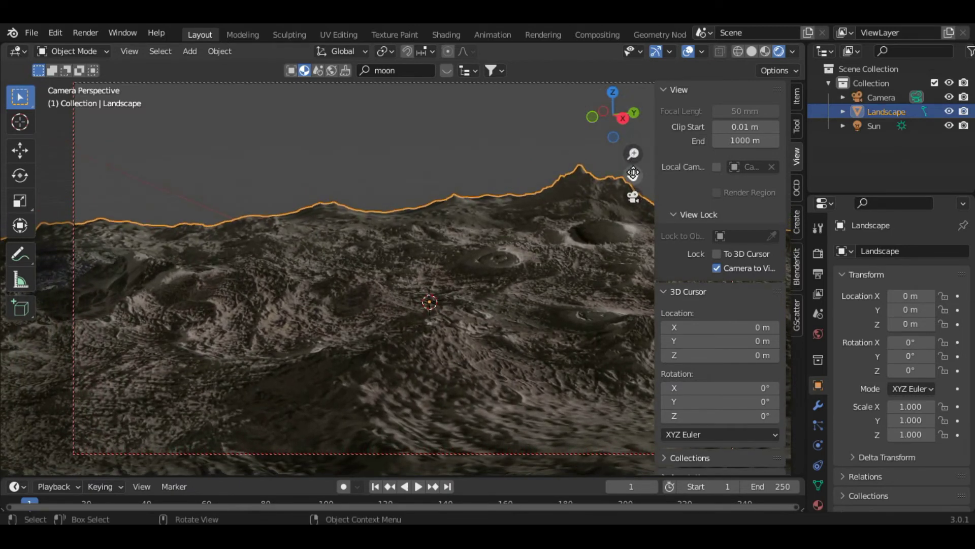
mouse_move(615, 117)
left_mouse_down()
mouse_move(602, 118)
mouse_move(621, 121)
left_mouse_up()
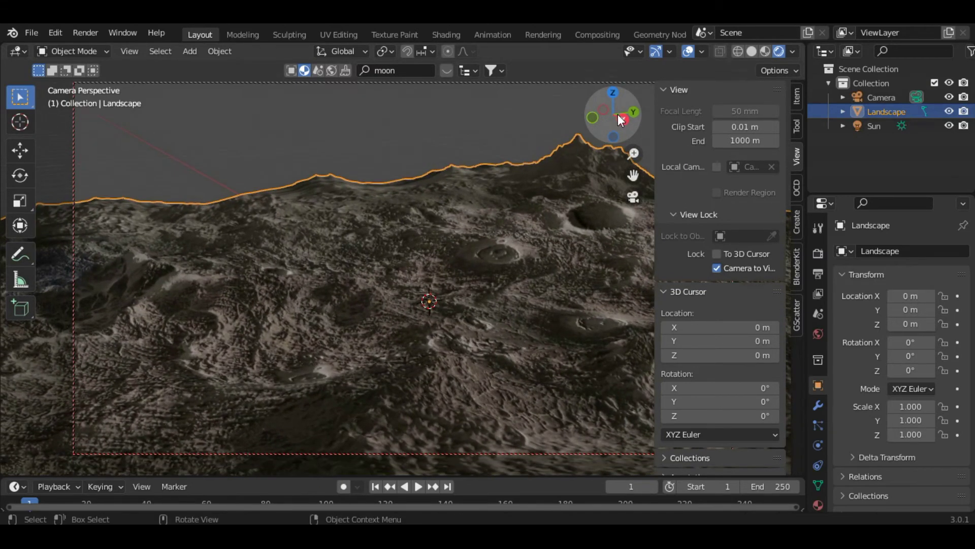
key("n")
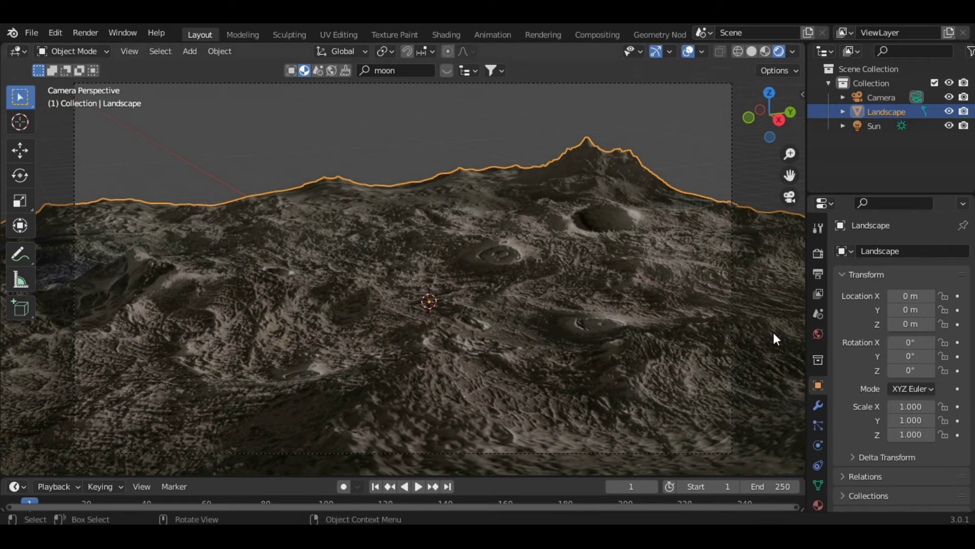
- Drag the world colour's Value to 0 for a pure black background, hide overlays, and use Solid shading
left_click(818, 335)
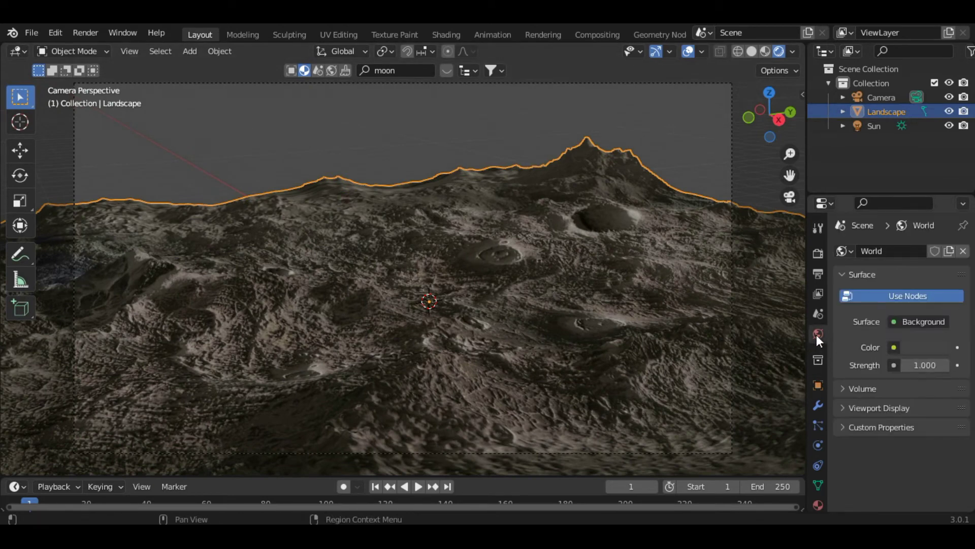
left_click(919, 348)
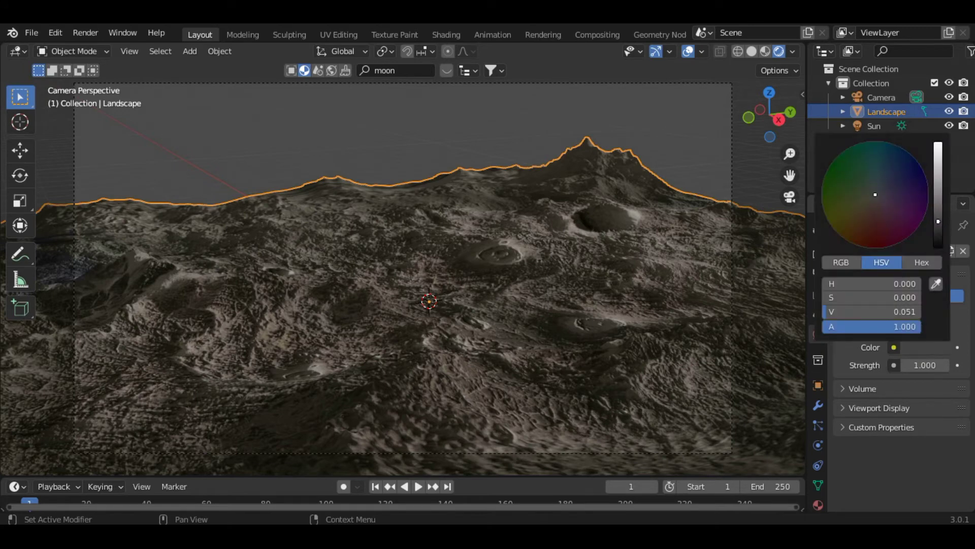
left_click_drag(941, 222, 938, 245)
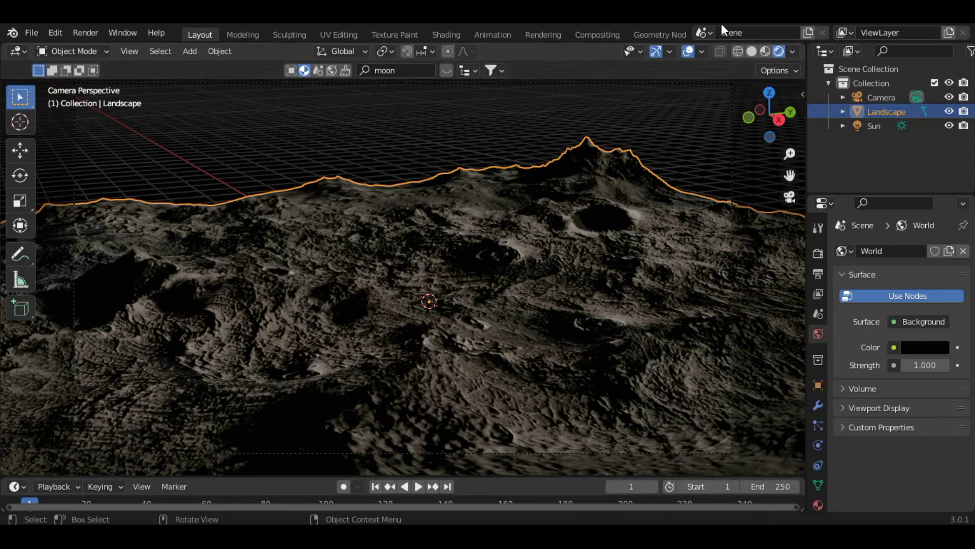
left_click(686, 51)
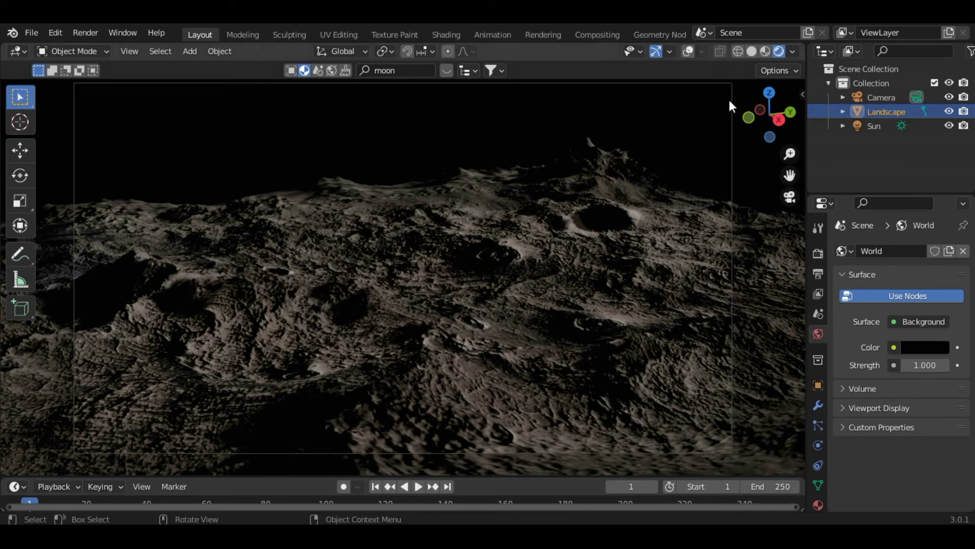
left_click(751, 52)
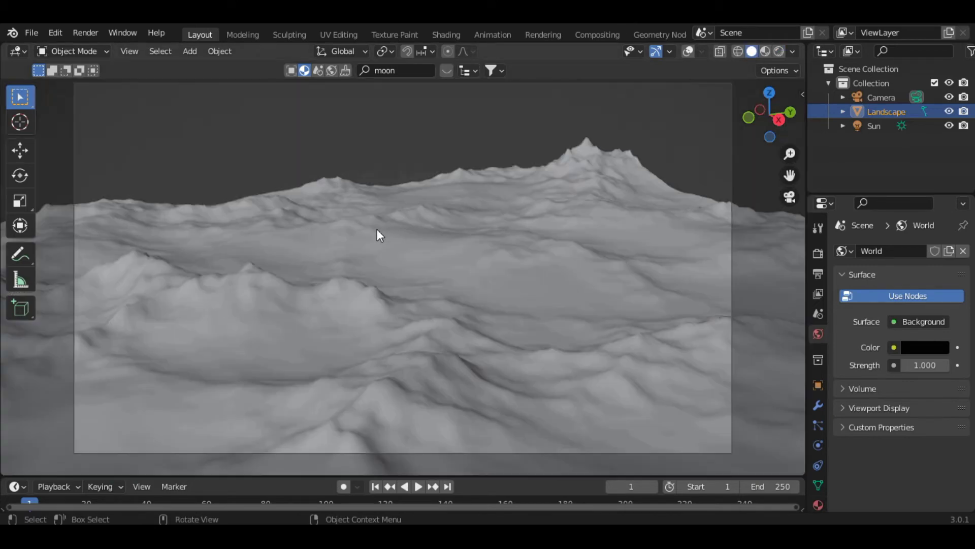
- Add a plane, show the overlays again, and rotate the plane 90° around Y
key("shift+a")
mouse_move(340, 62)
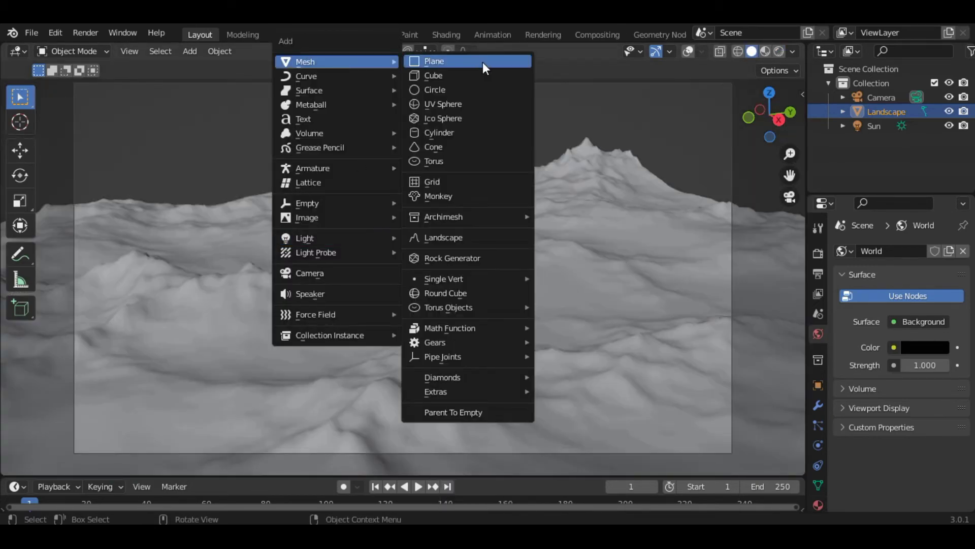
left_click(482, 62)
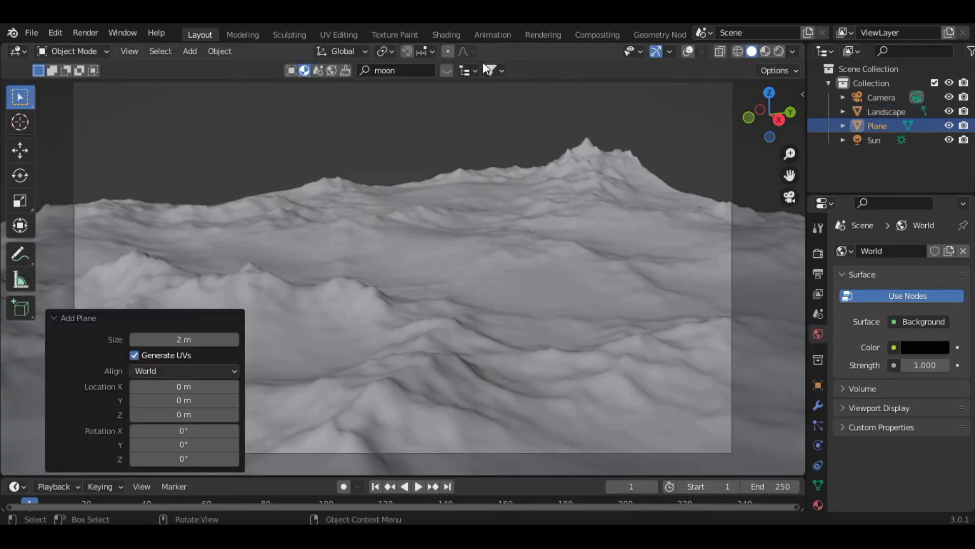
left_click(689, 53)
key("r")
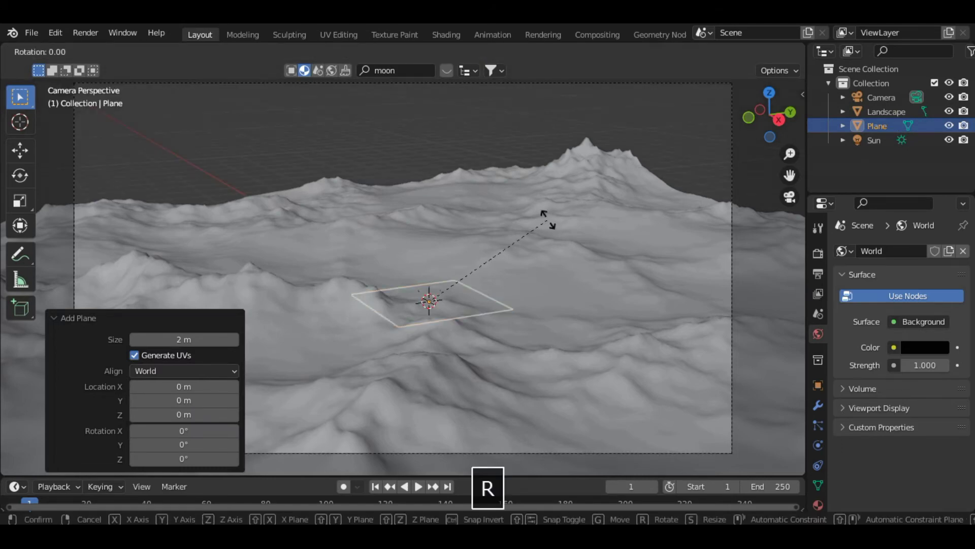
type("y90")
key("Return")
- Scale the plane up to 6.992, move it along X, then rescale it to 1.249
key("s")
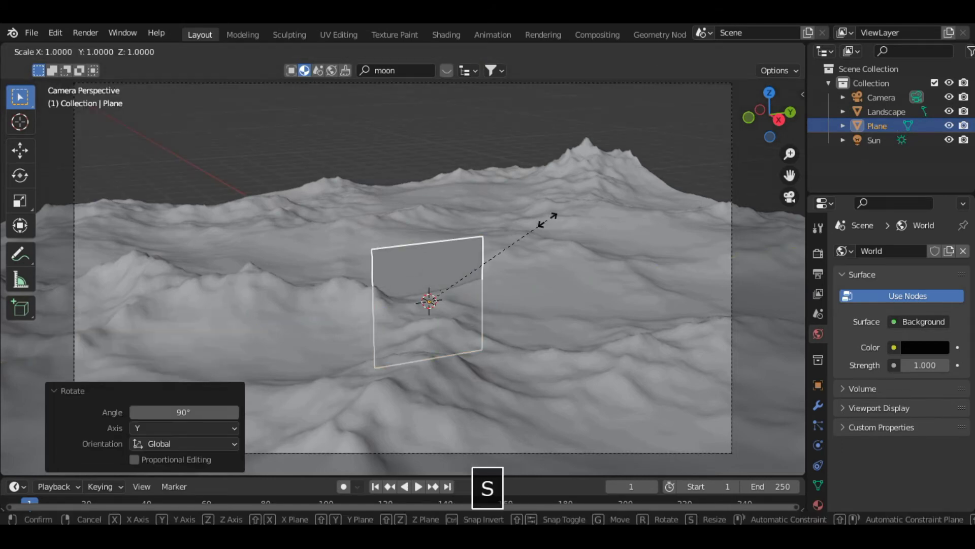
left_click(592, 455)
key("g")
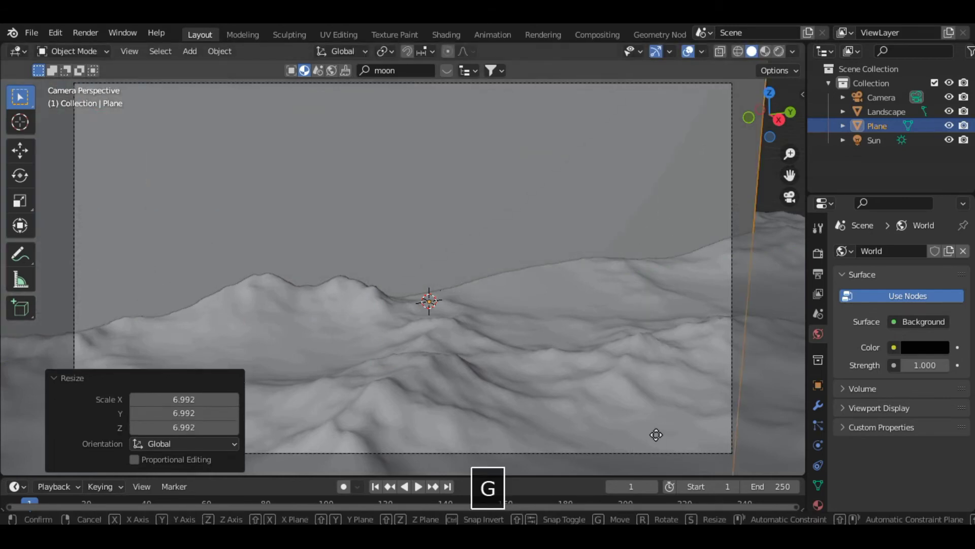
key("y")
key("x")
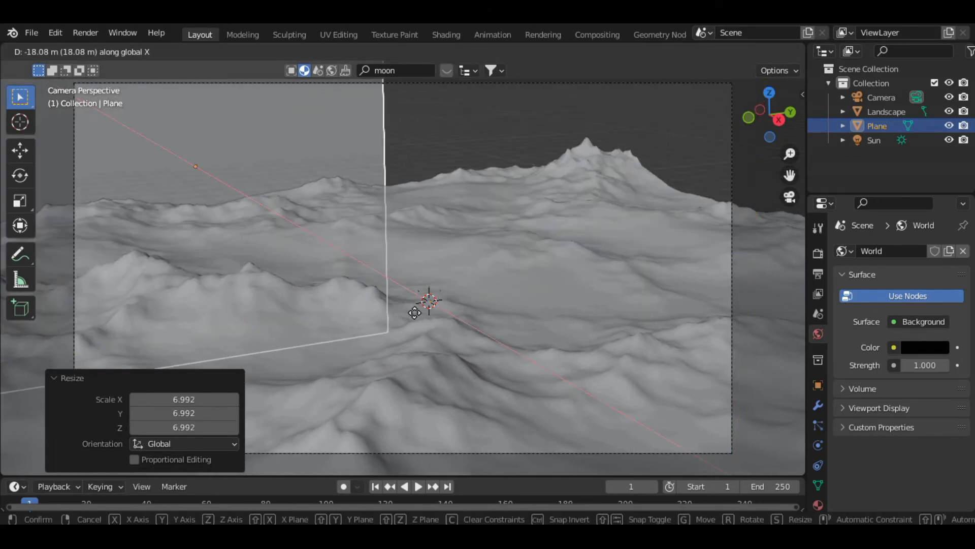
left_click(415, 312)
key("s")
left_click(476, 308)
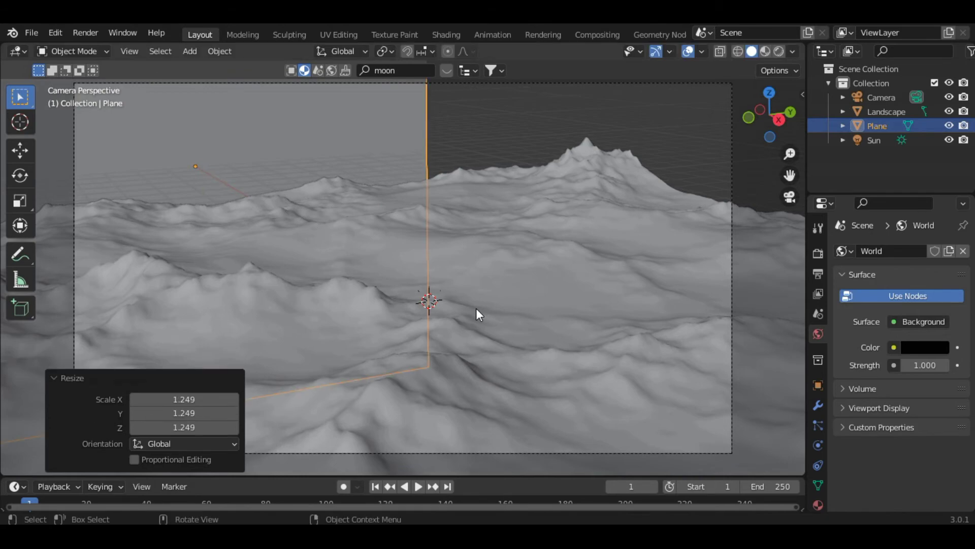
- Push the plane back along global Y and stretch it to 2.809 along Y
key("g")
key("y")
key("x")
key("y")
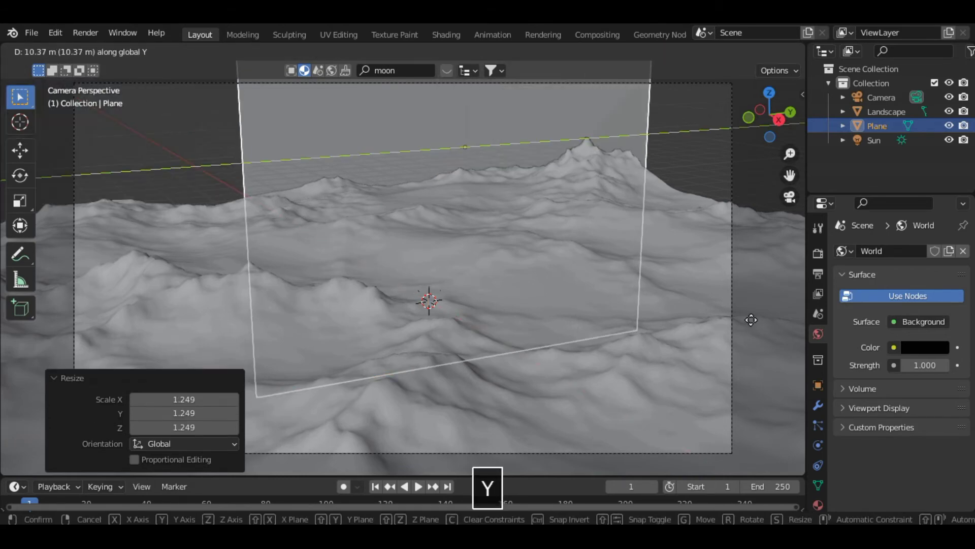
left_click(743, 322)
key("s")
key("x")
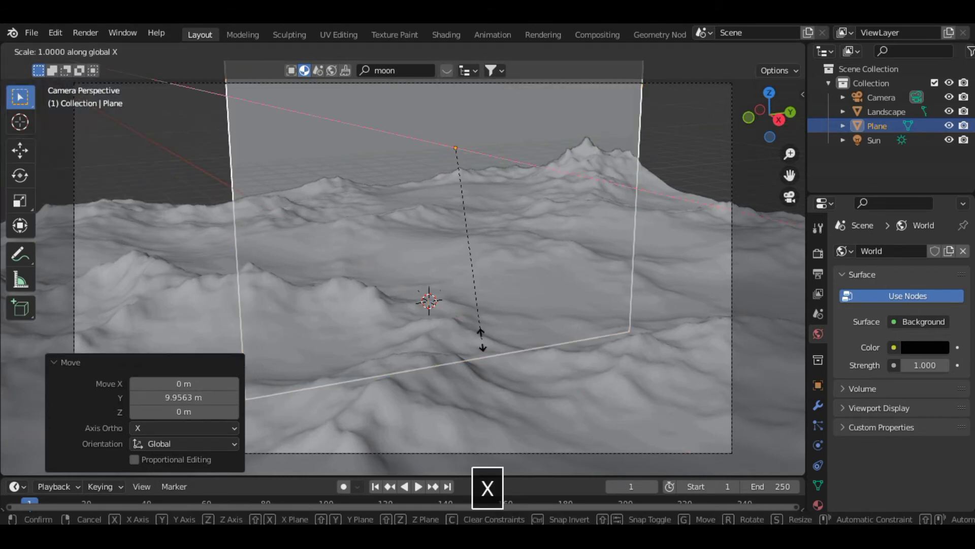
key("y")
left_click(34, 363)
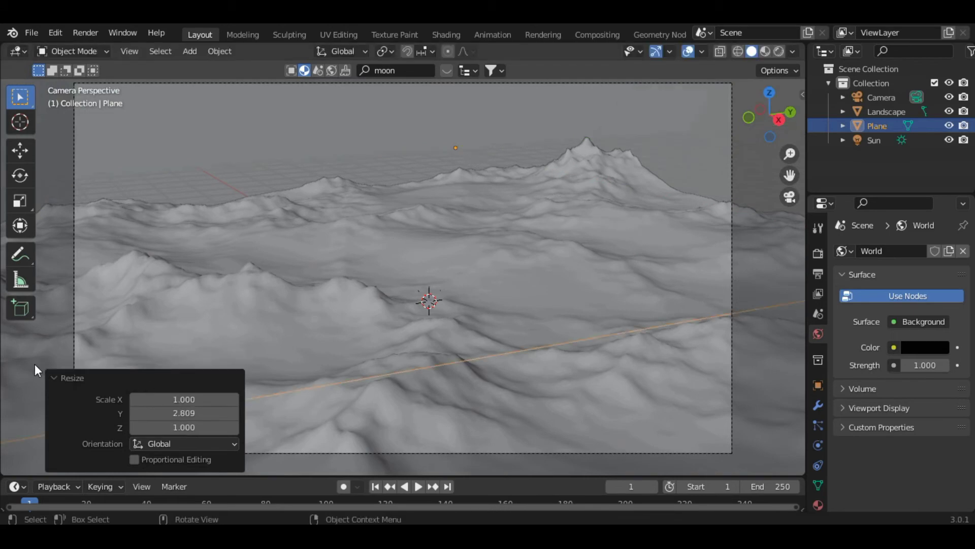
scroll(34, 363, "down", 7)
- Create a new material for the Plane and set its surface to Emission
scroll(34, 364, "up", 7)
scroll(35, 364, "down", 2)
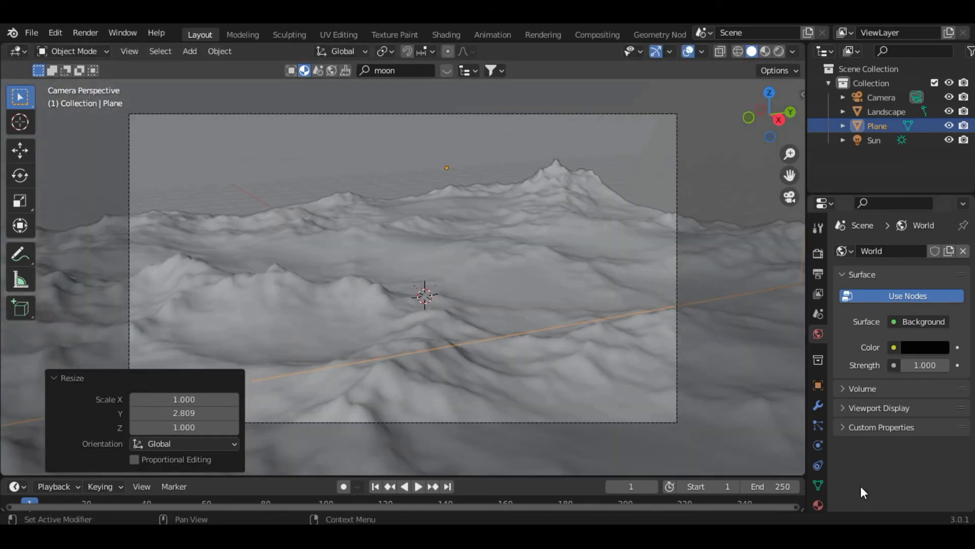
left_click(820, 505)
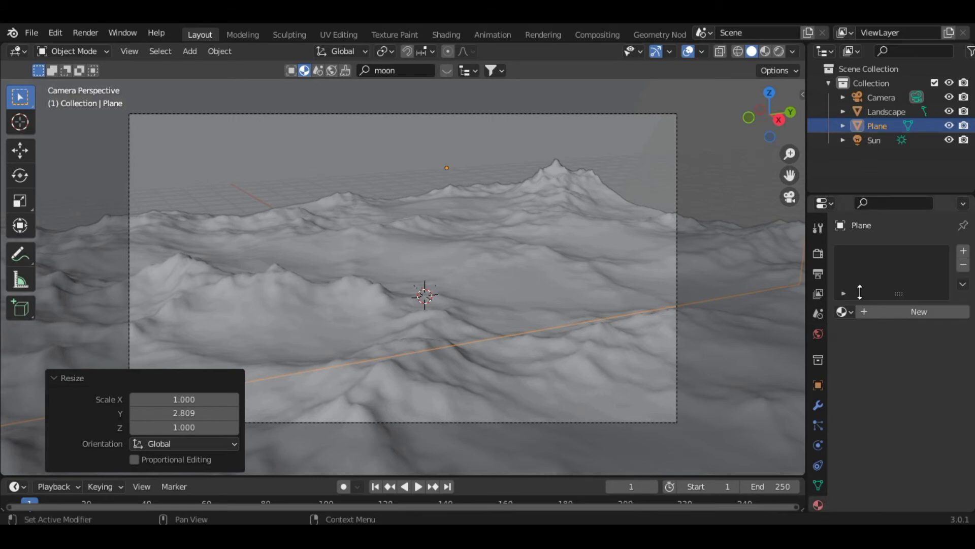
left_click(884, 315)
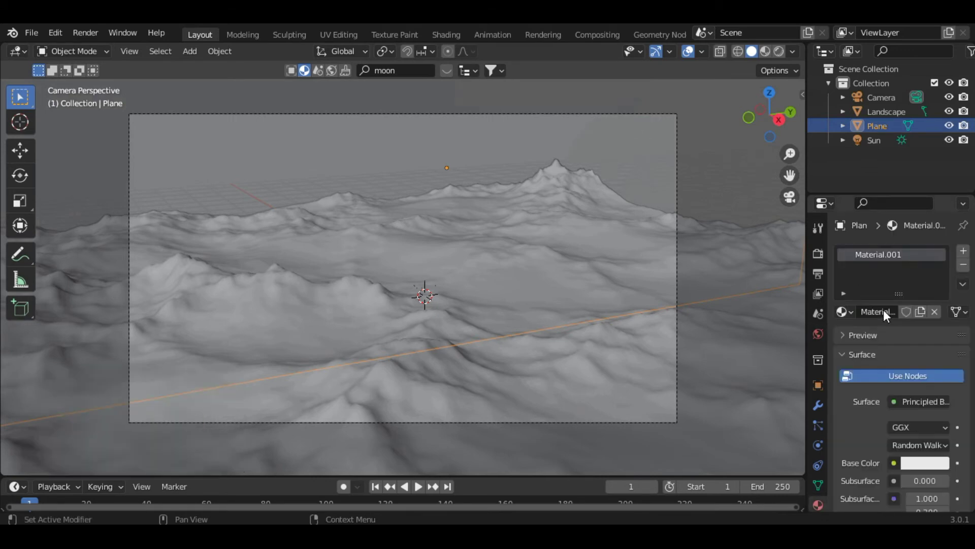
left_click(908, 401)
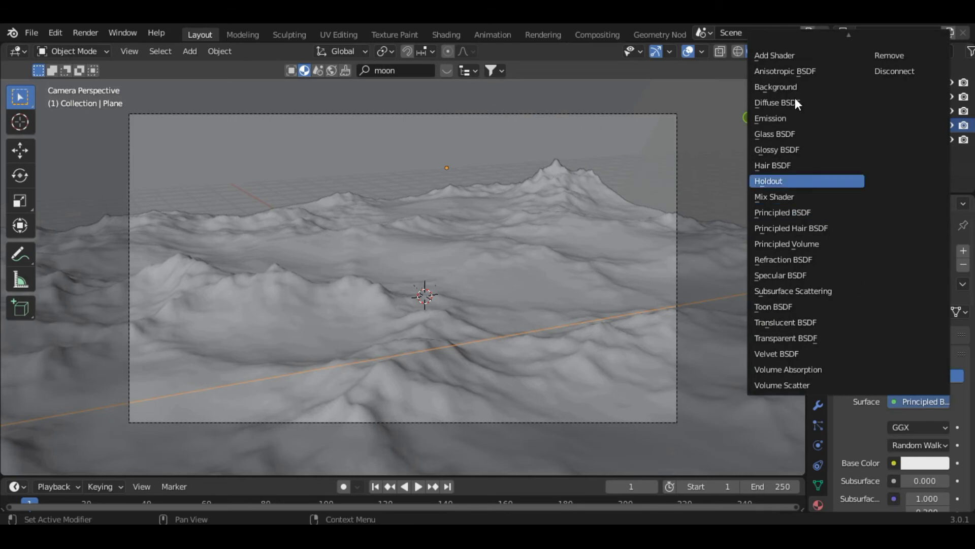
left_click(774, 118)
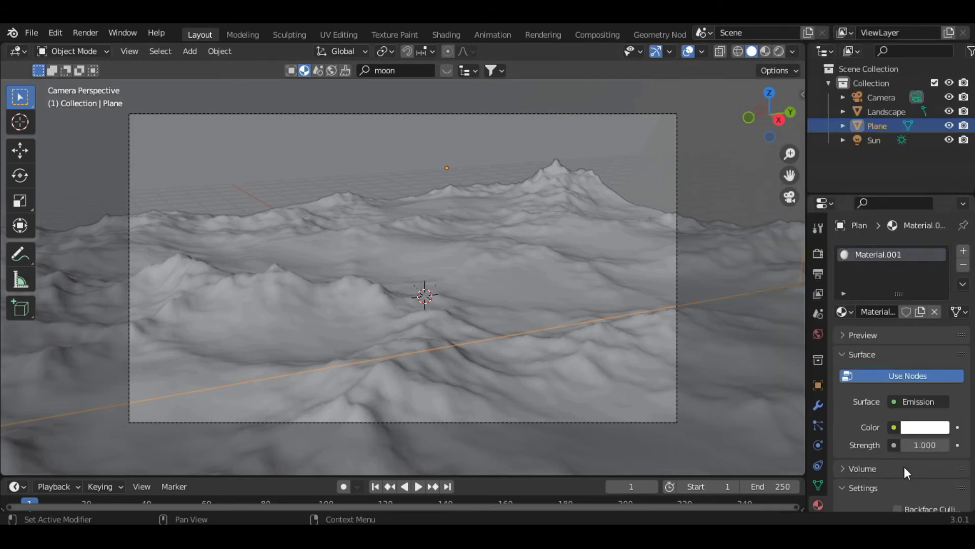
- Drive the emission colour with an Image Texture loading 2k_stars_milky_way.jpg
left_click(895, 427)
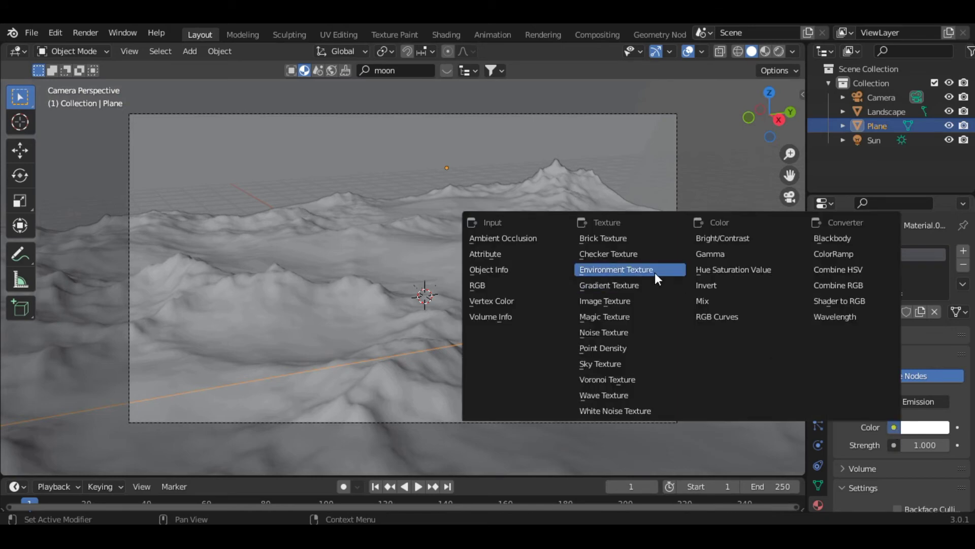
left_click(641, 300)
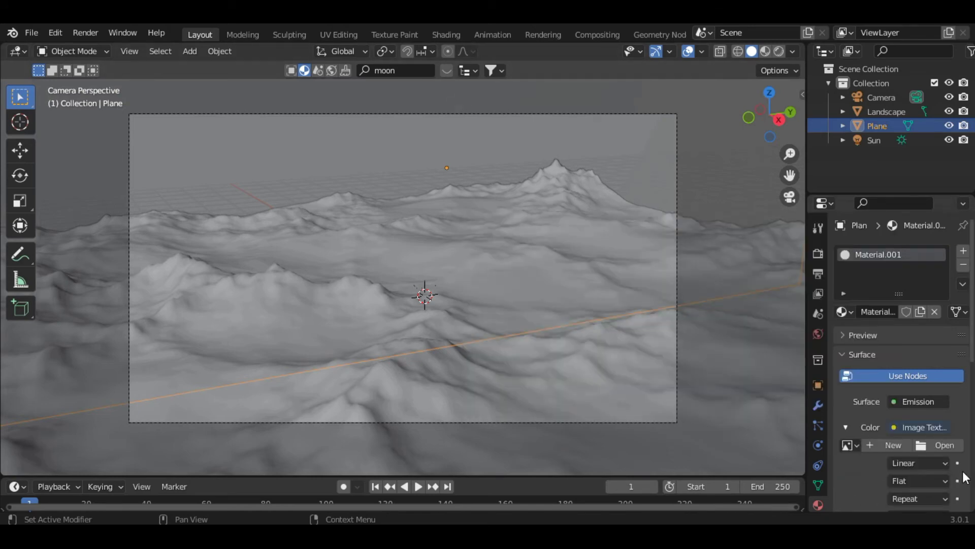
left_click(949, 445)
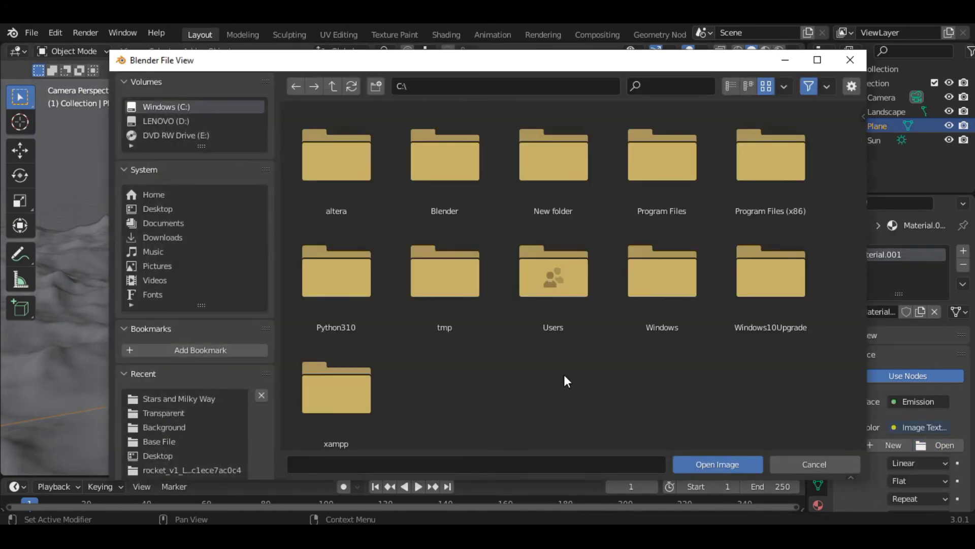
left_click(207, 398)
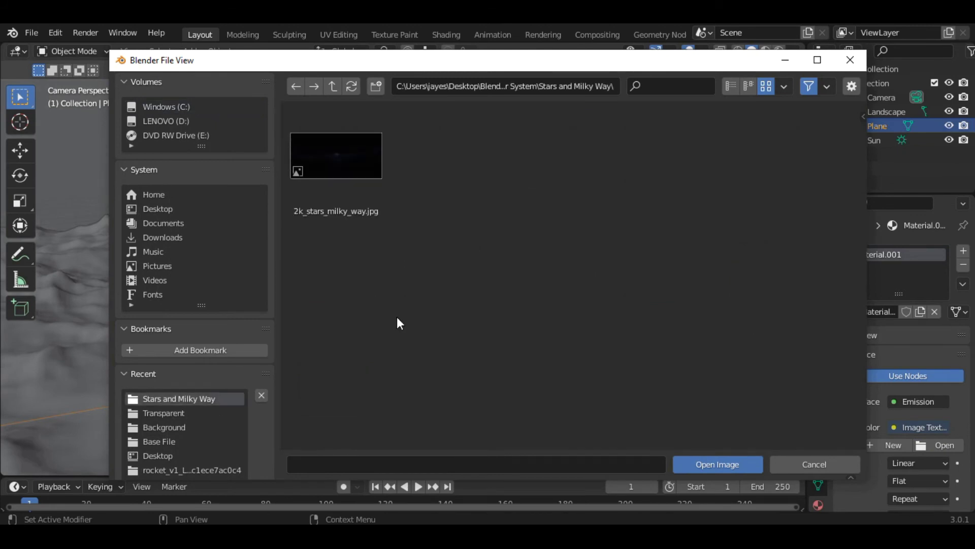
left_click(349, 166)
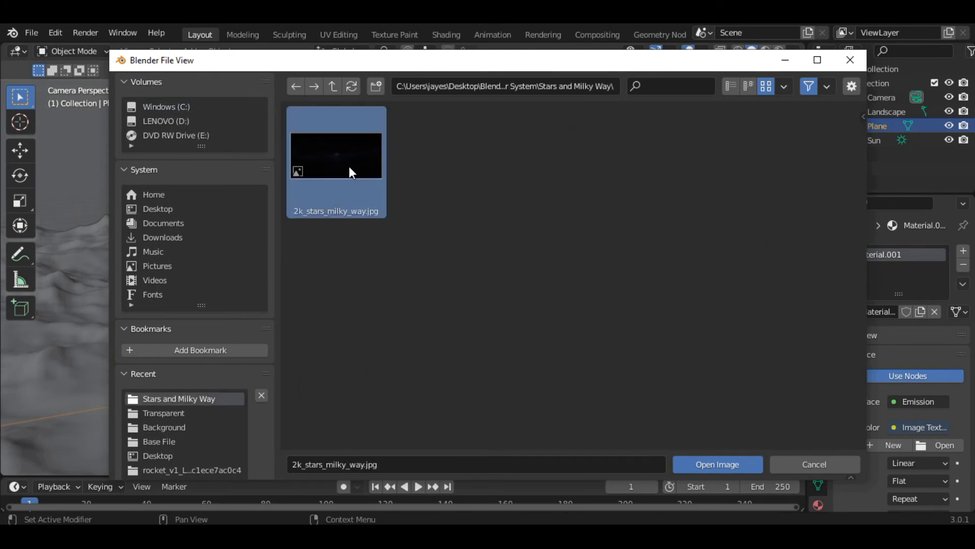
left_click(713, 463)
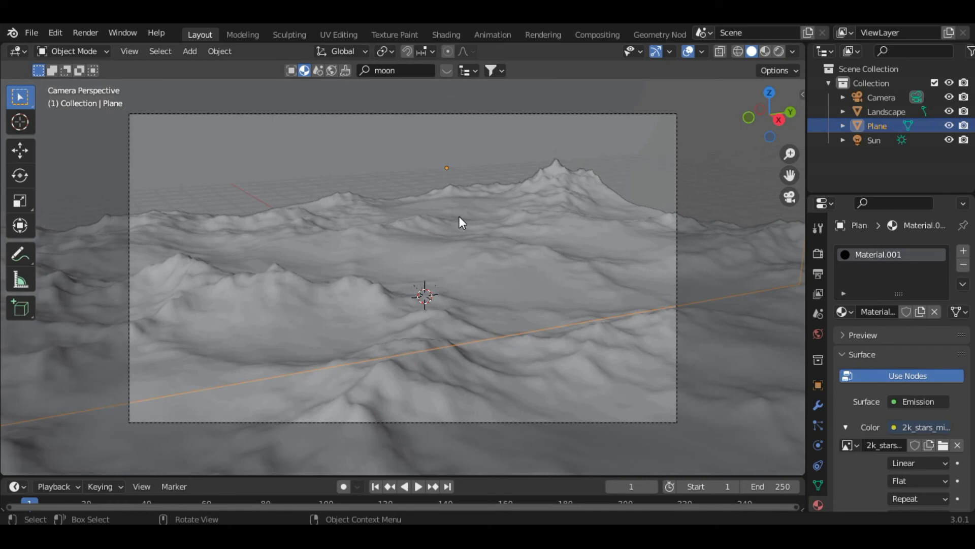
- Switch the viewport to Rendered shading to preview the starry backdrop
left_click(778, 51)
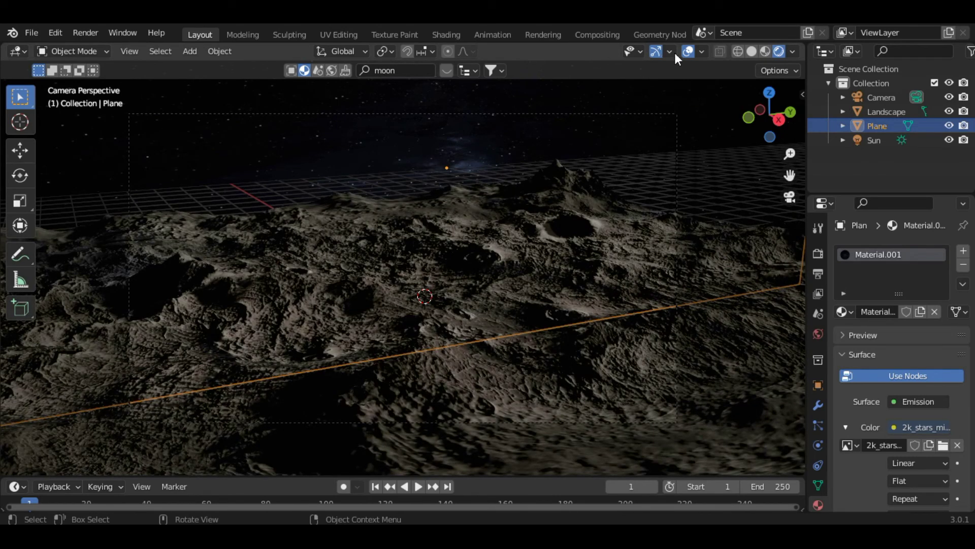
left_click(692, 51)
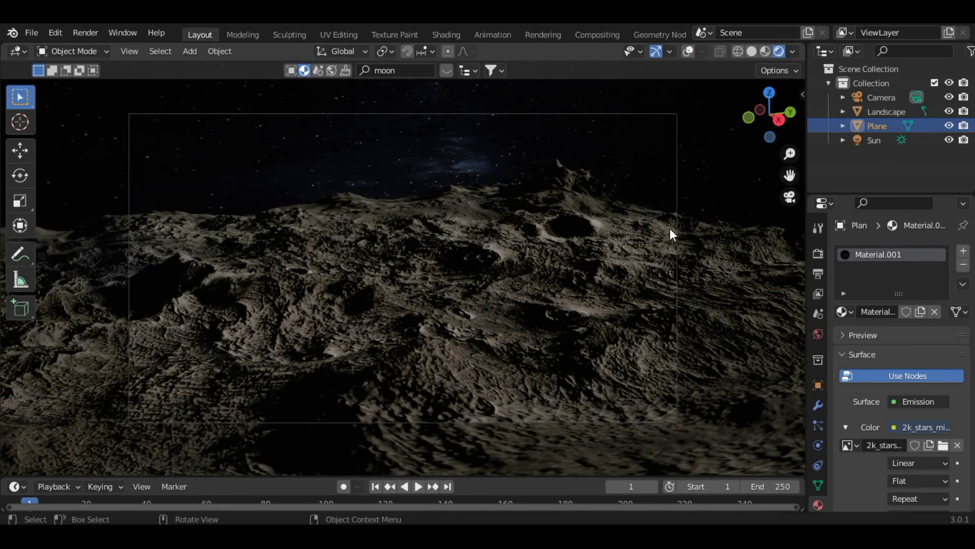
left_click(690, 51)
- Raise the Plane 2.57 m along Z, scale it to 0.8 along Y, and hide overlays
key("g")
key("z")
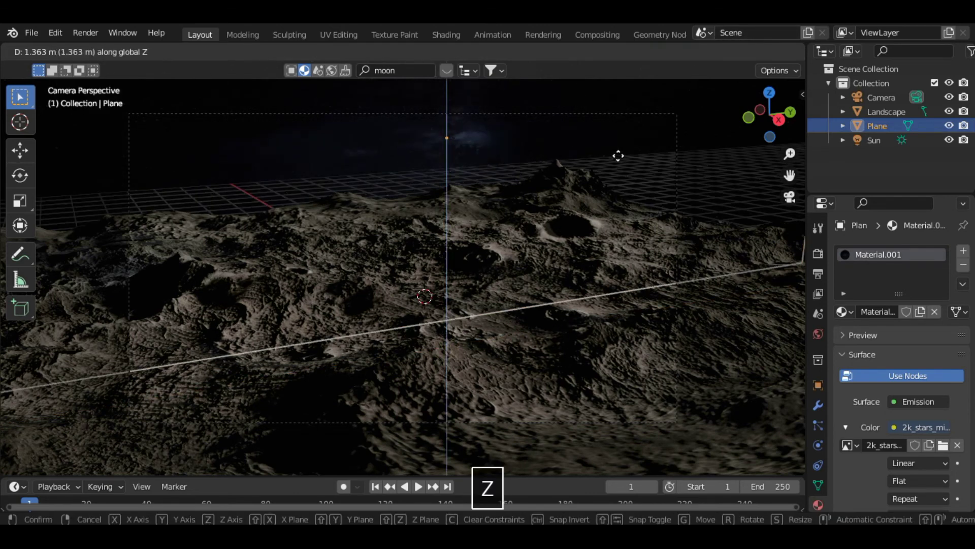
left_click(657, 167)
key("s")
key("x")
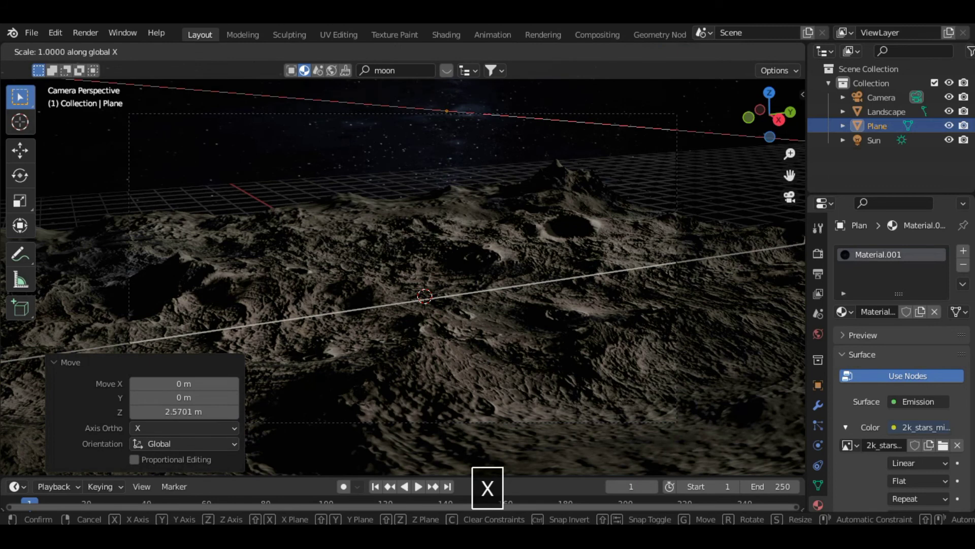
type("y")
type("0.8")
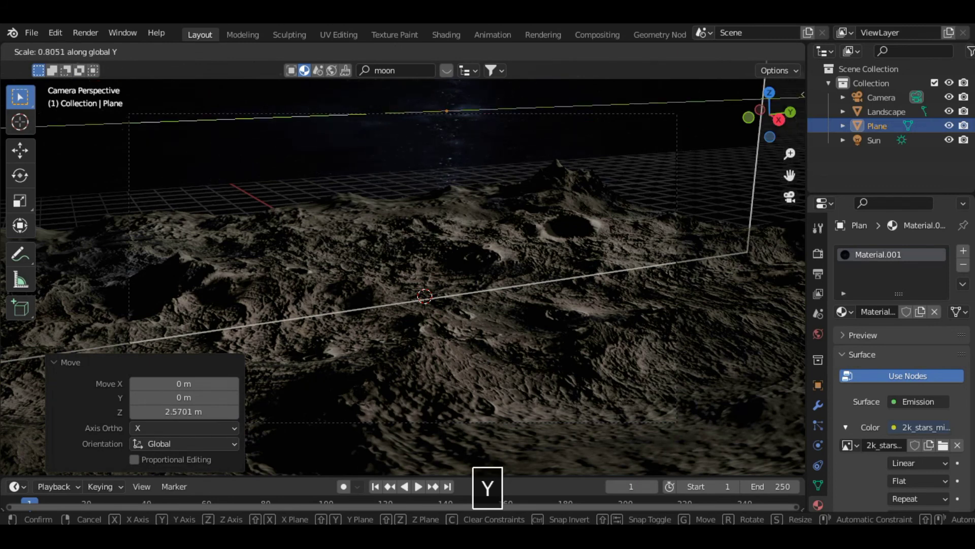
left_click(617, 239)
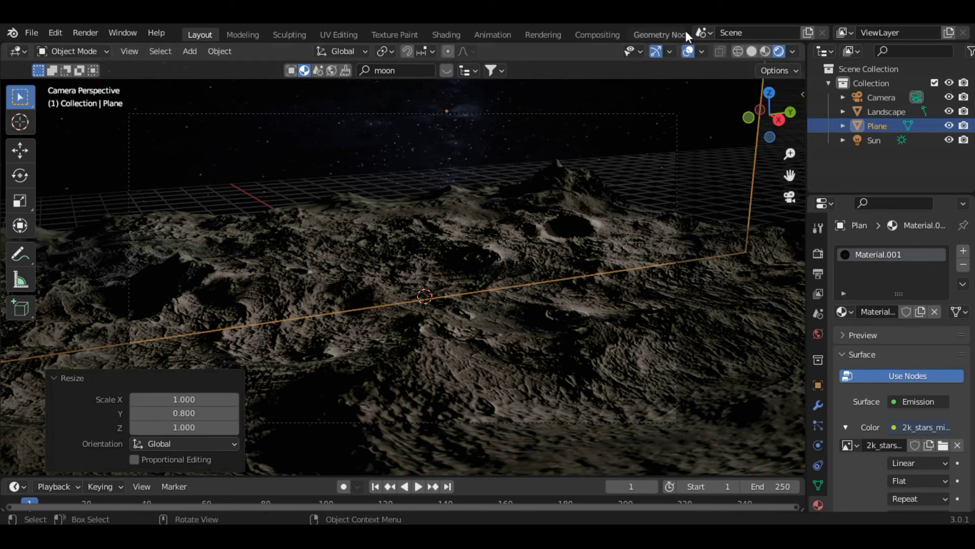
left_click(688, 51)
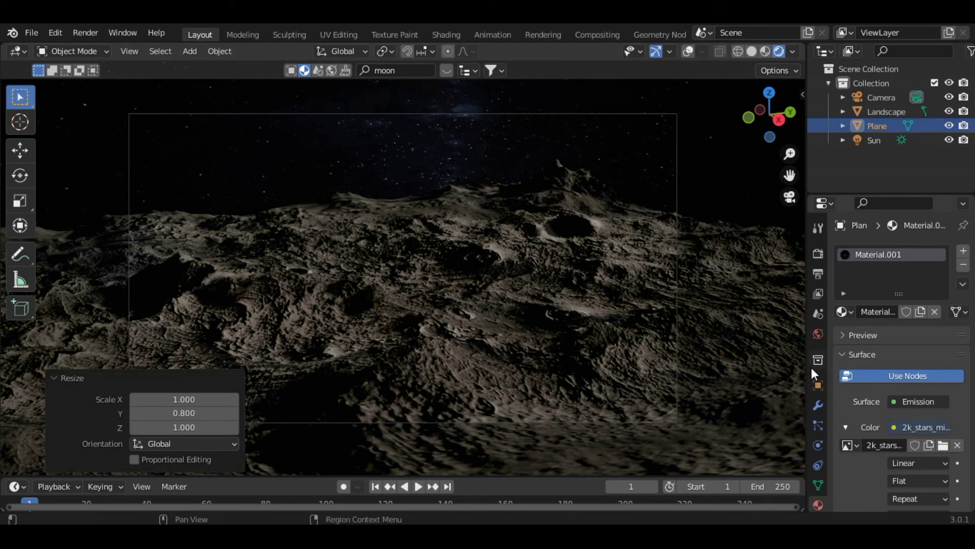
- Select the Sun and set its light Strength to 2
left_click(882, 138)
left_click(910, 348)
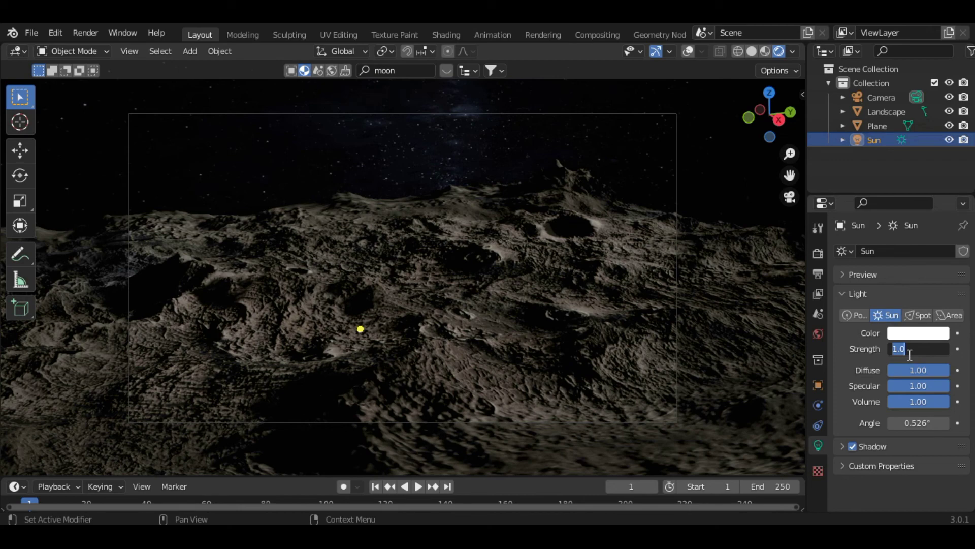
type("2")
key("Return")
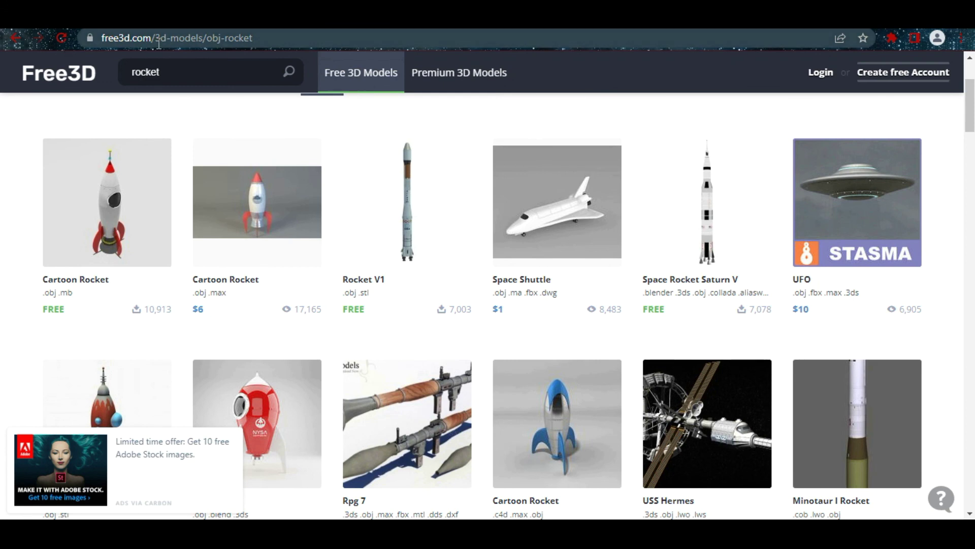
- Open the Rocket V1 result to view its $0.00 model page and download option
left_click(378, 285)
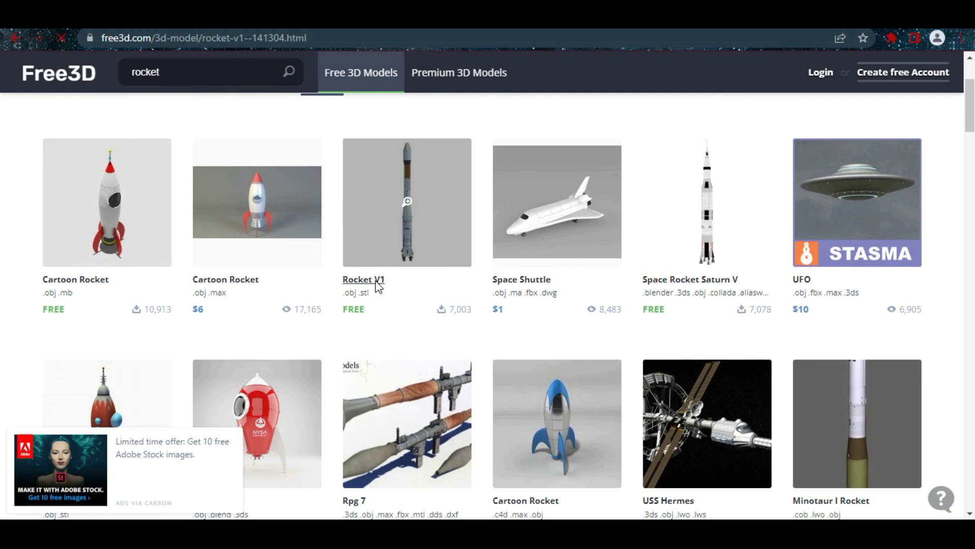
scroll(755, 262, "down", 3)
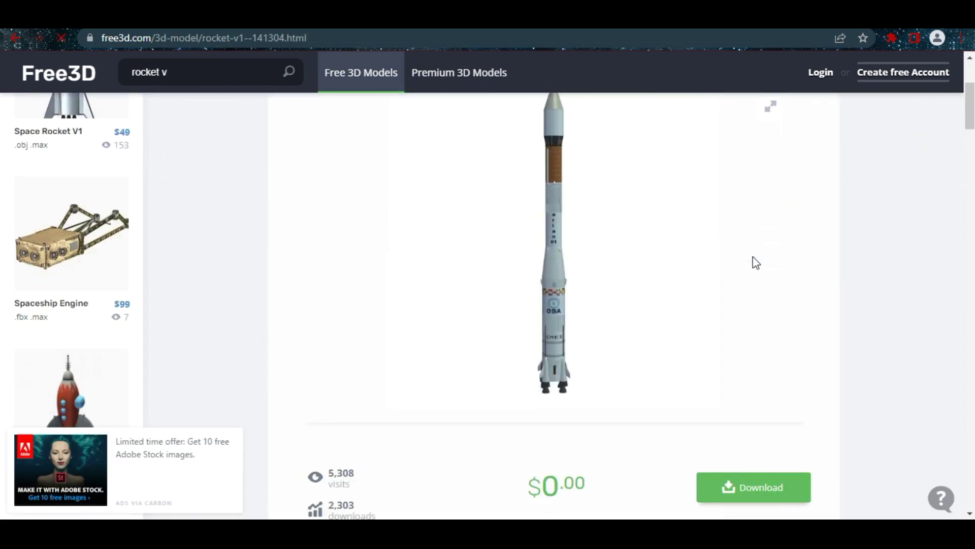